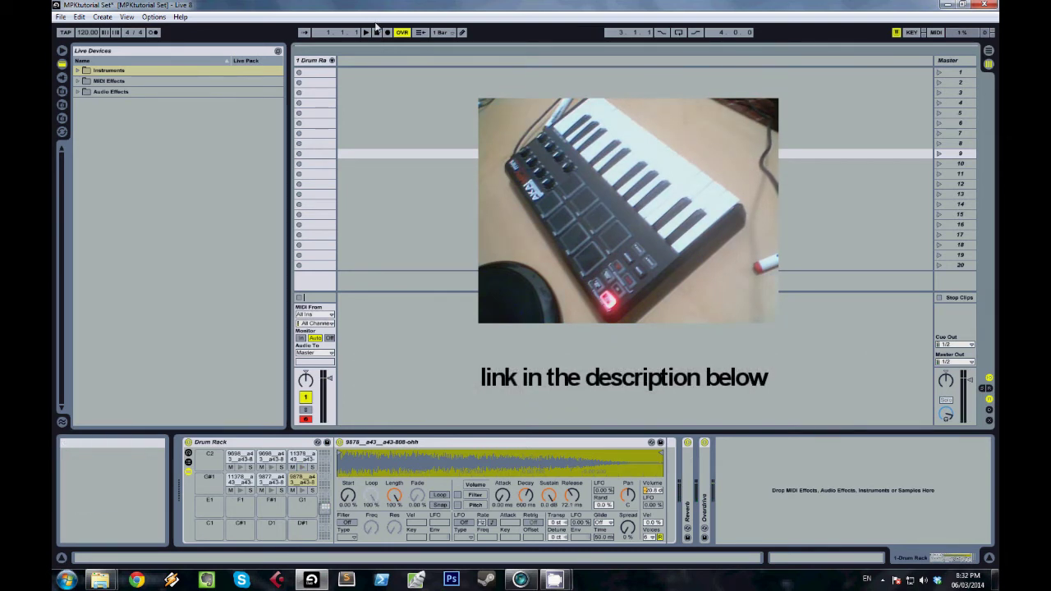
Step: Expand and collapse the Audio Effects category, then bring up the track area's context menu
left_click(78, 92)
left_click(77, 92)
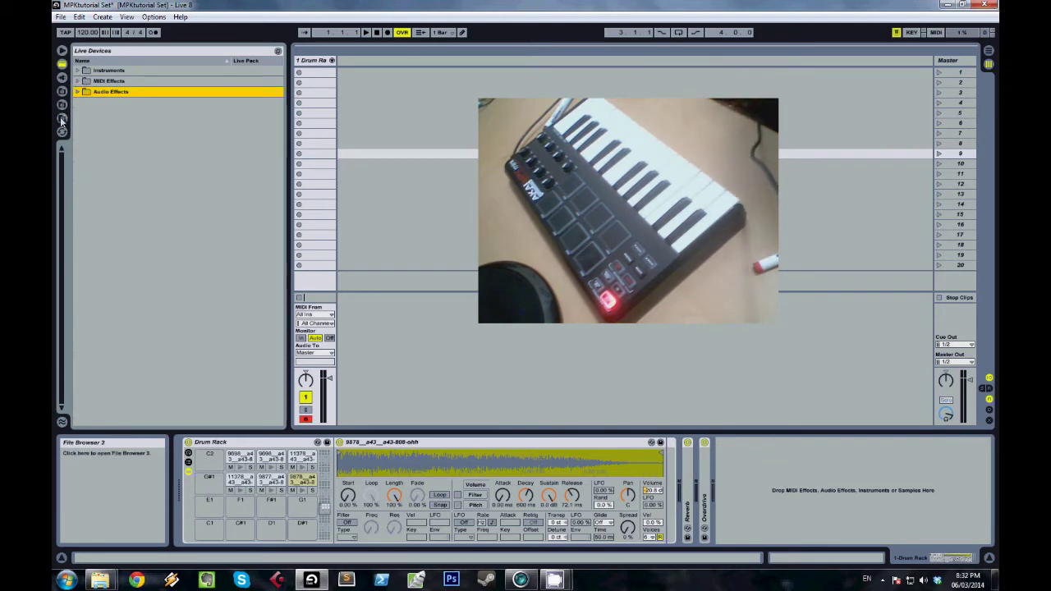
right_click(378, 66)
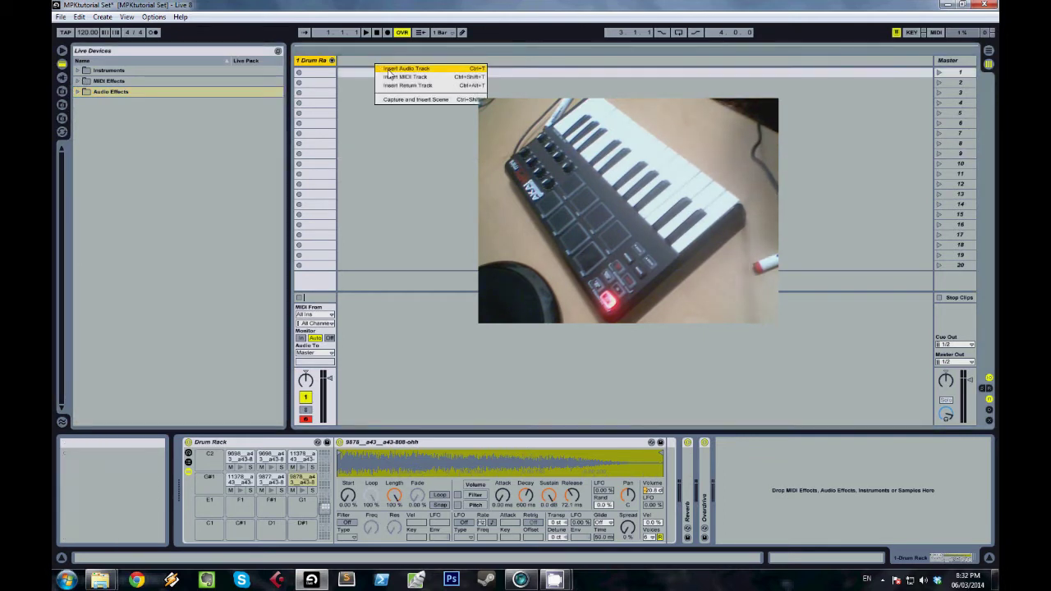
Step: Insert an audio track and open the Lush And Expansive Atmospheres 2 folder in the Workspace browser
left_click(394, 69)
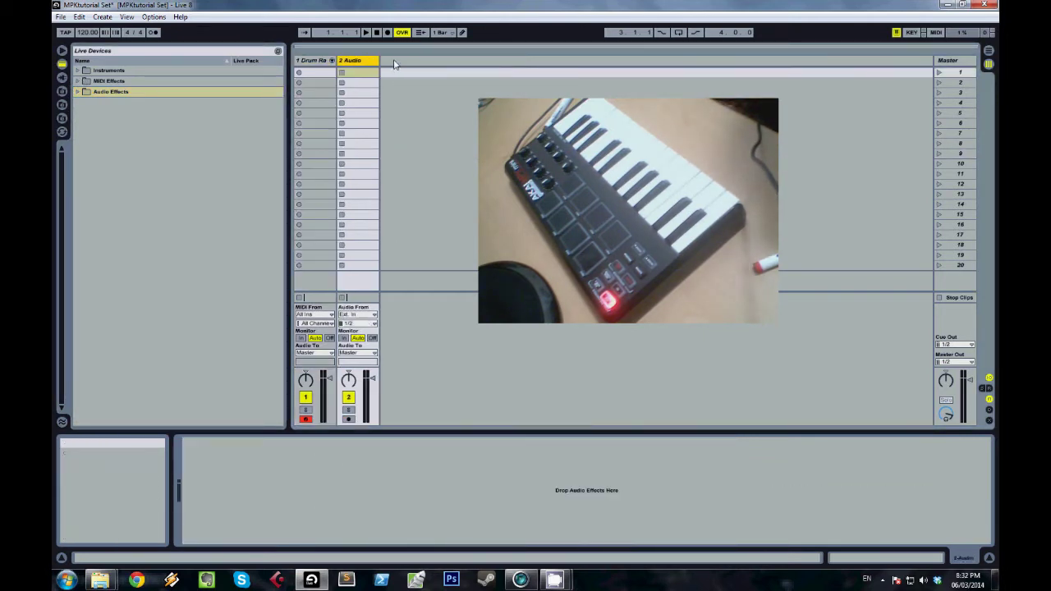
left_click(61, 93)
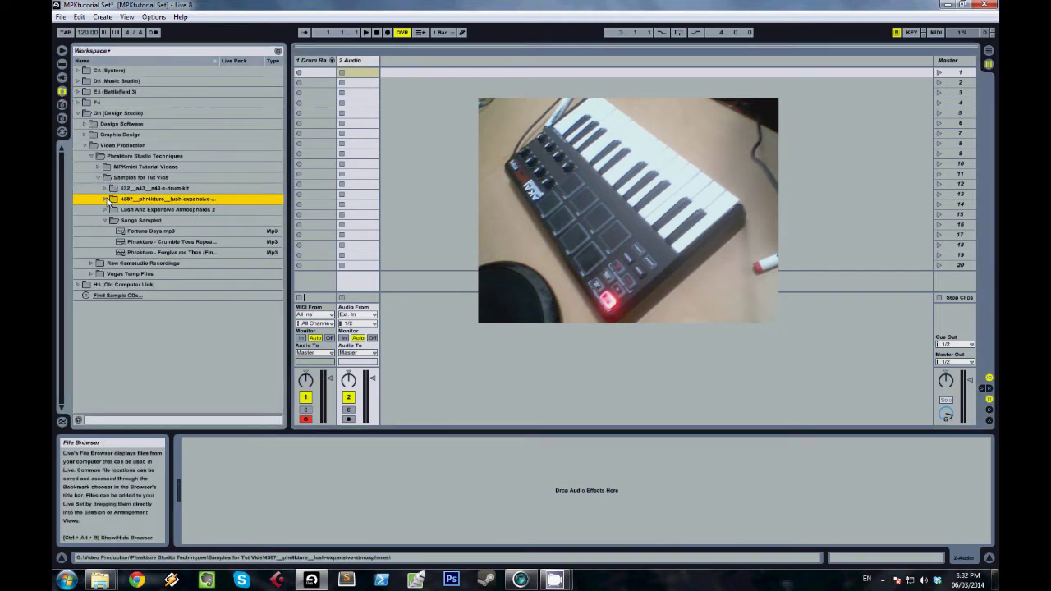
left_click(107, 211)
left_click_drag(62, 205, 68, 259)
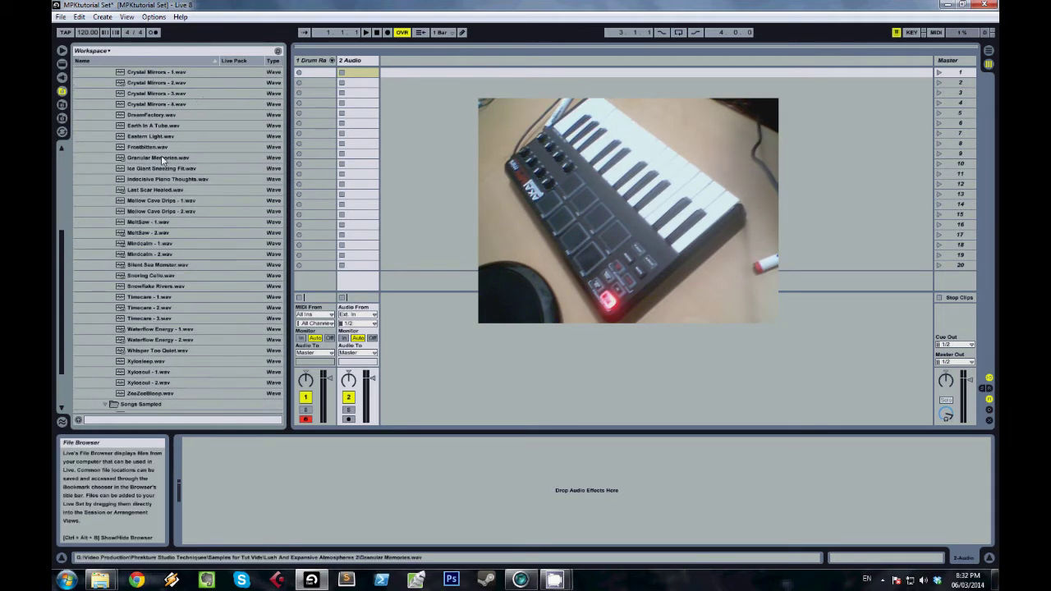
Step: Preview the Mindcalm, MeltSaw, Snoring Cello and Waterflow samples, settling on Waterflow Energy - 1
left_click(153, 242)
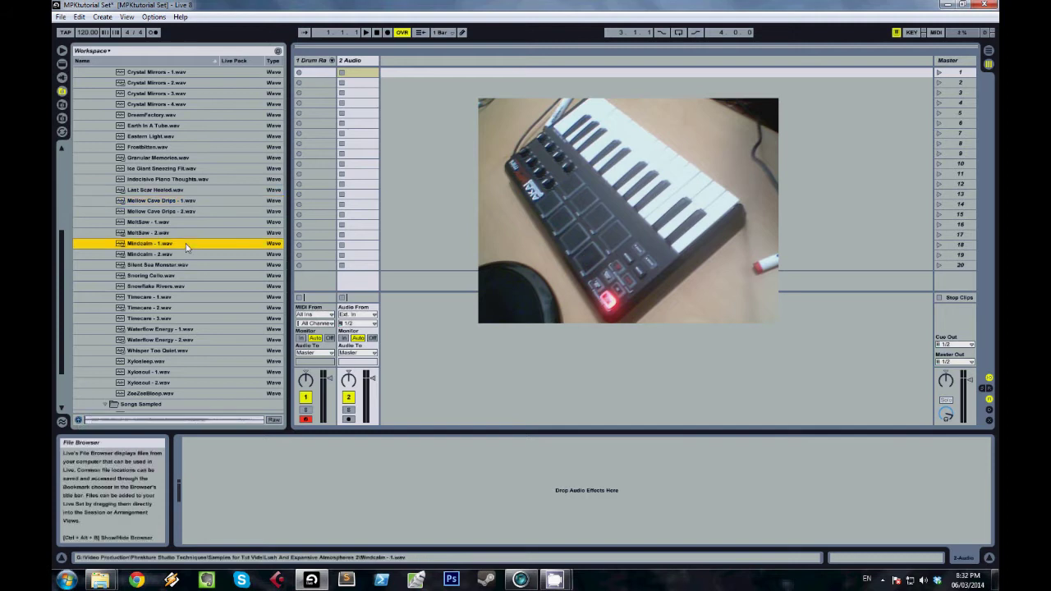
left_click(156, 201)
left_click(161, 223)
left_click(156, 232)
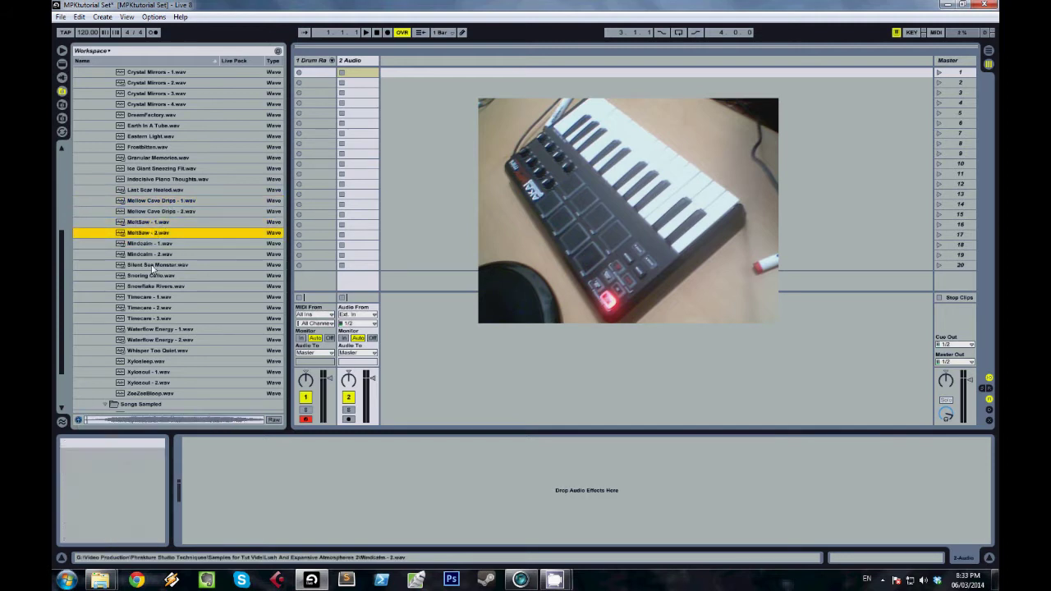
left_click(150, 244)
left_click(151, 275)
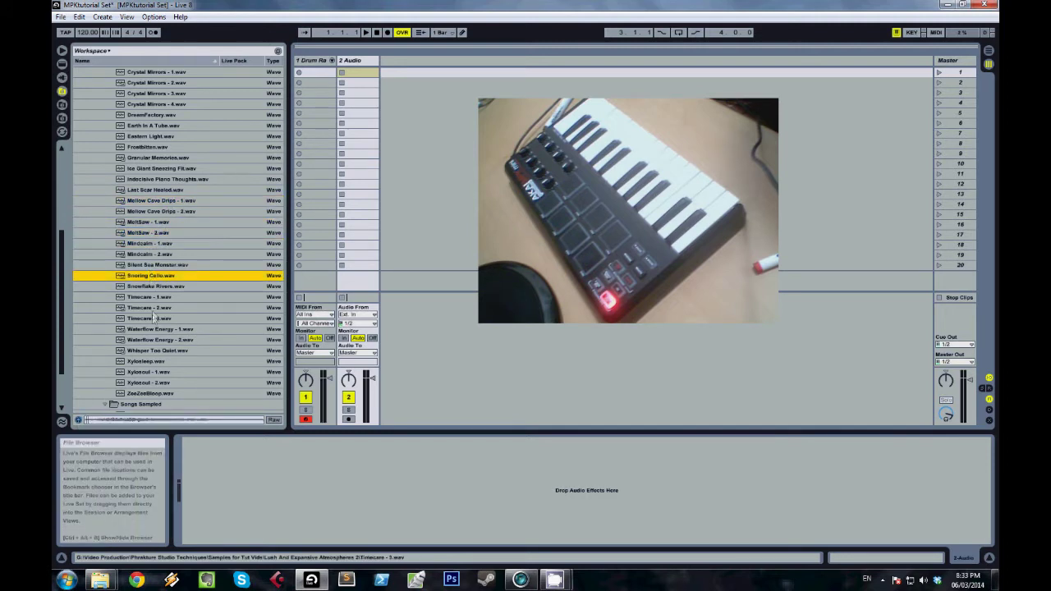
left_click(156, 339)
left_click(152, 329)
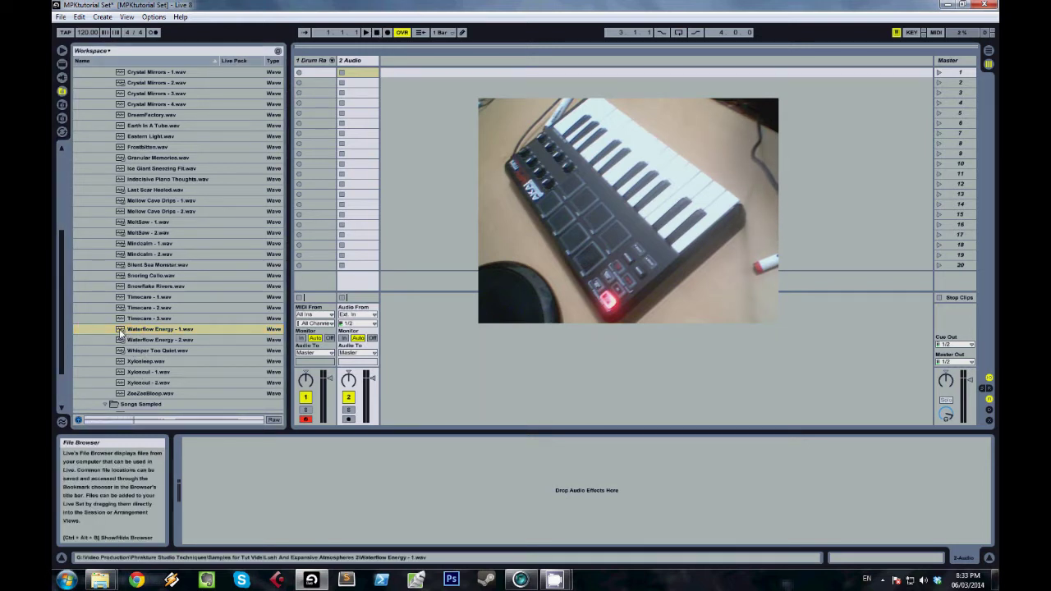
left_click(120, 331)
Step: Load Waterflow Energy - 1 into 2 Audio's first slot with launch quantization None, launch it, enter MIDI Map Mode
left_click_drag(367, 78, 365, 74)
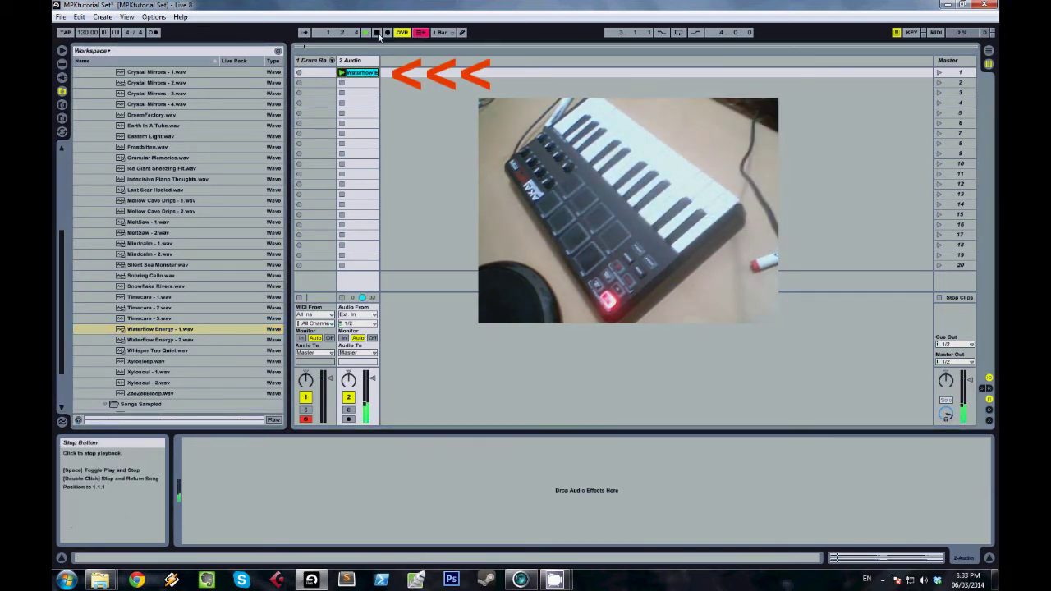
double_click(362, 74)
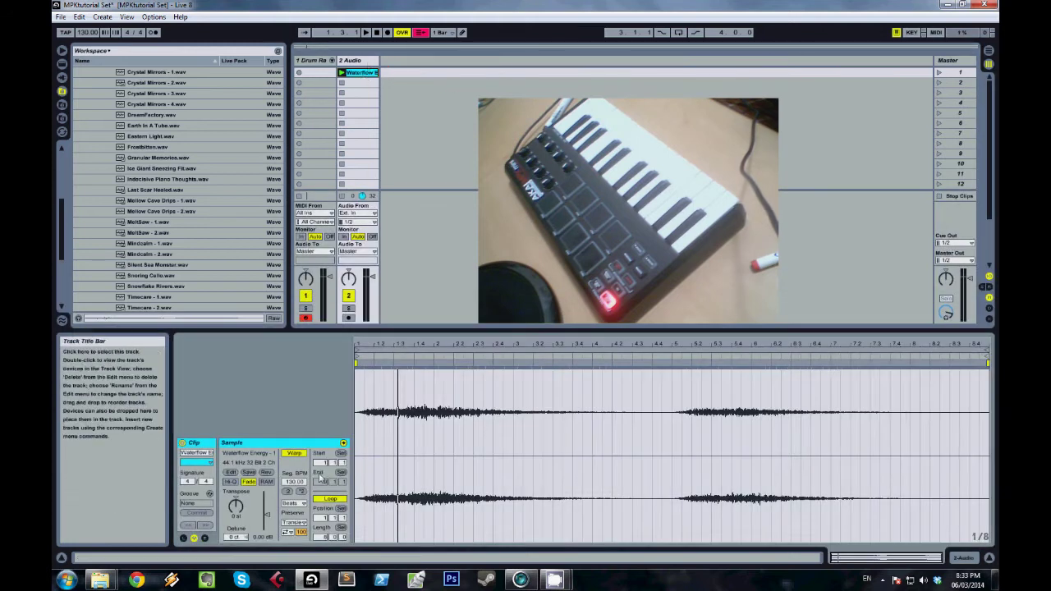
left_click(194, 537)
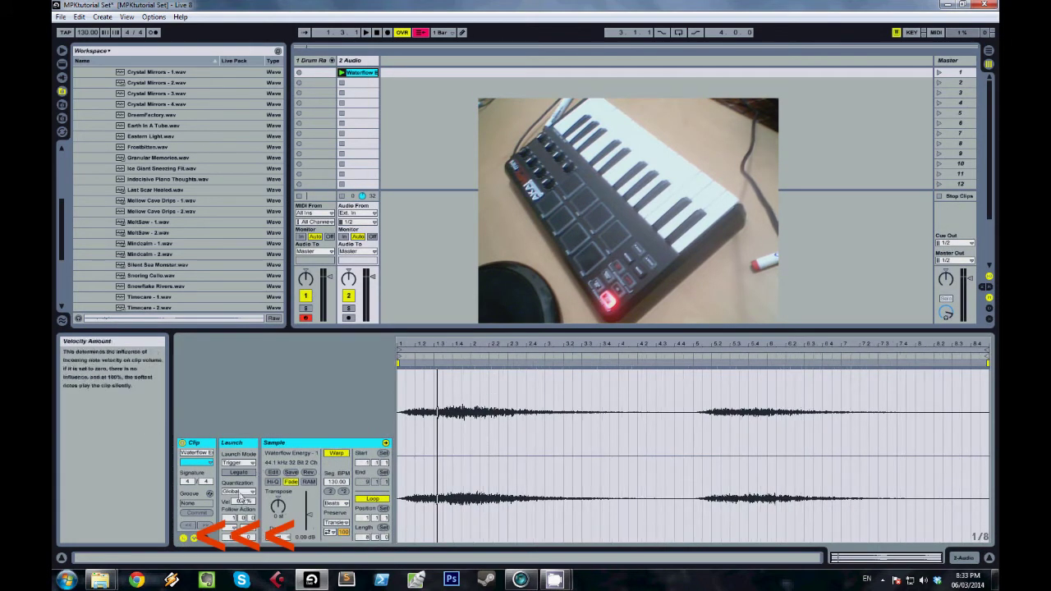
left_click(238, 491)
left_click(240, 375)
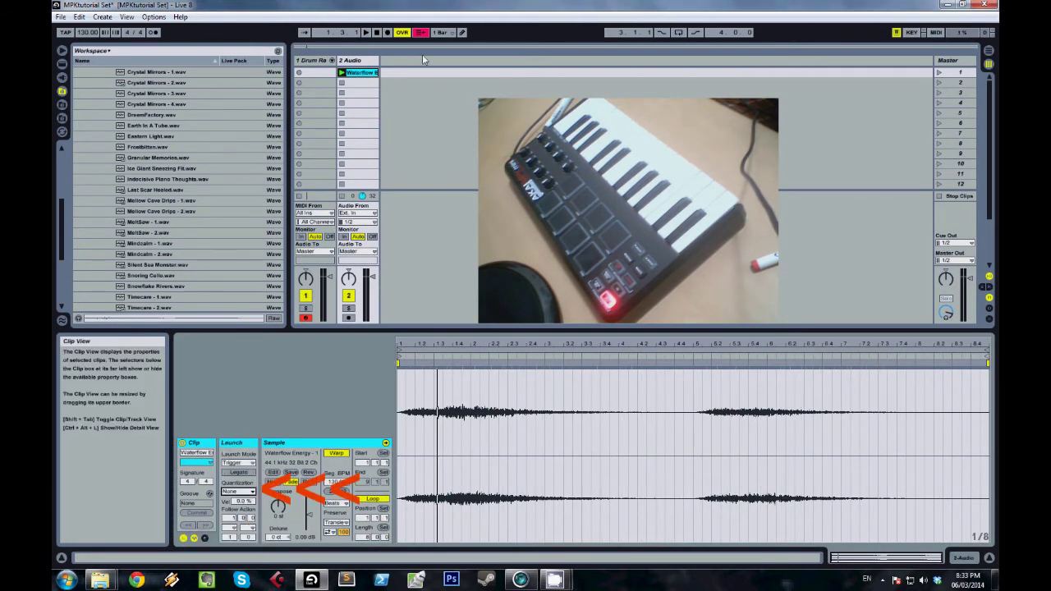
left_click(342, 73)
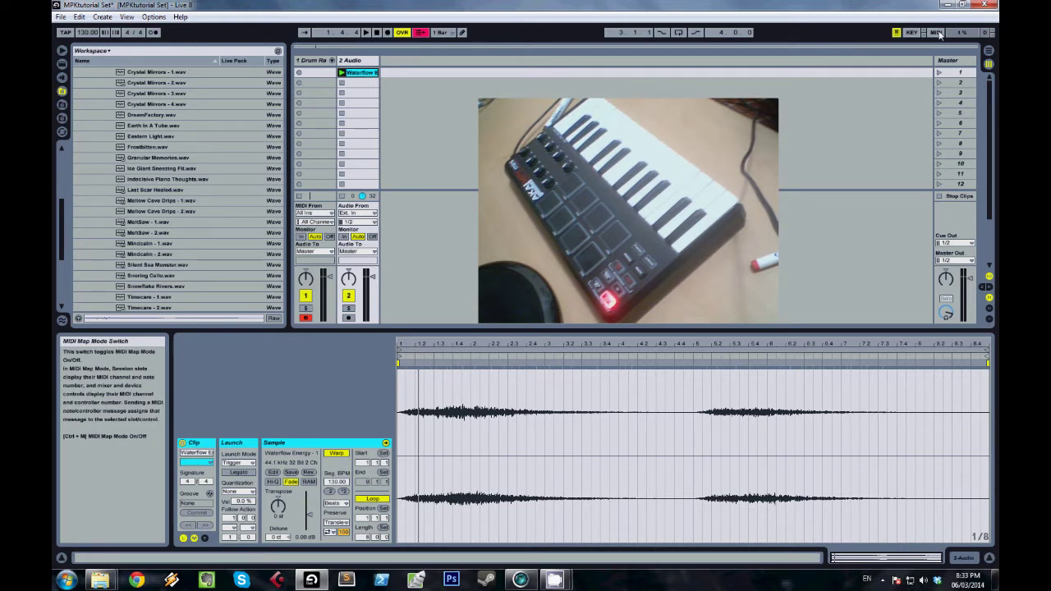
left_click(936, 32)
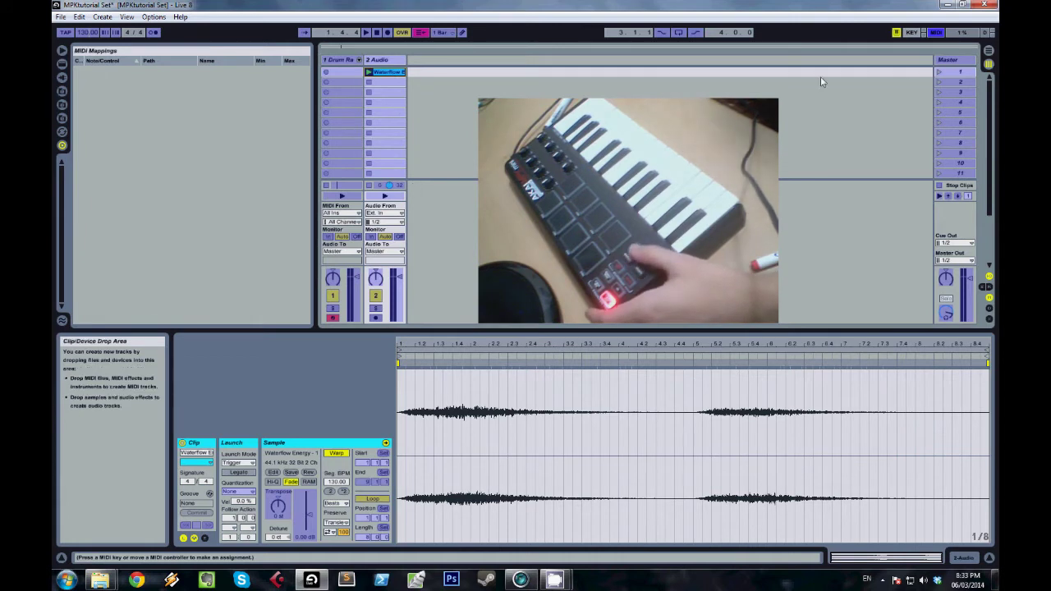
Step: Map the Waterflow clip slot to the keyboard note A3 in MIDI Map Mode
left_click(939, 34)
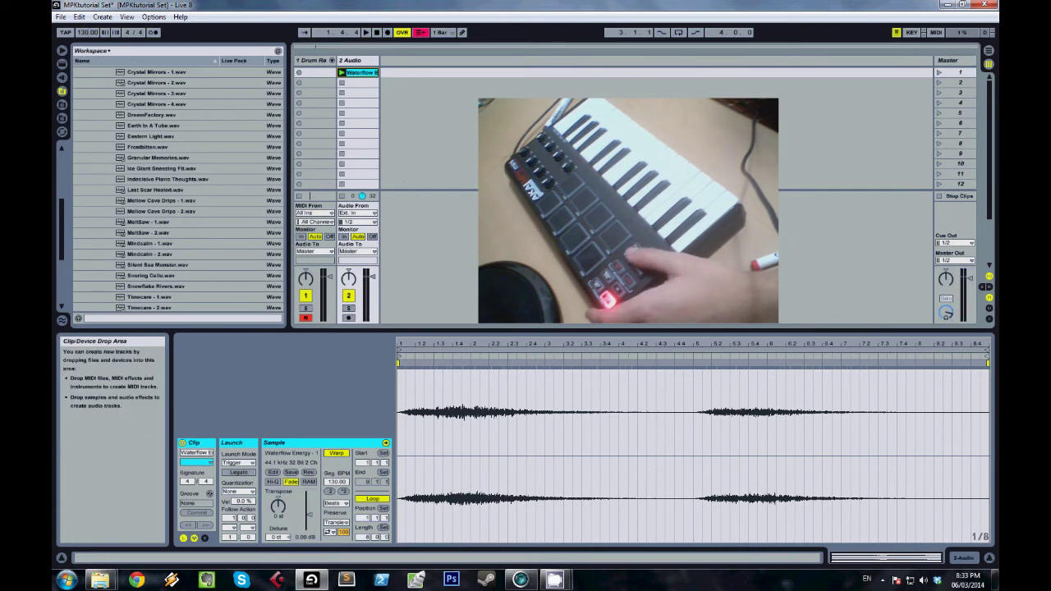
left_click(937, 32)
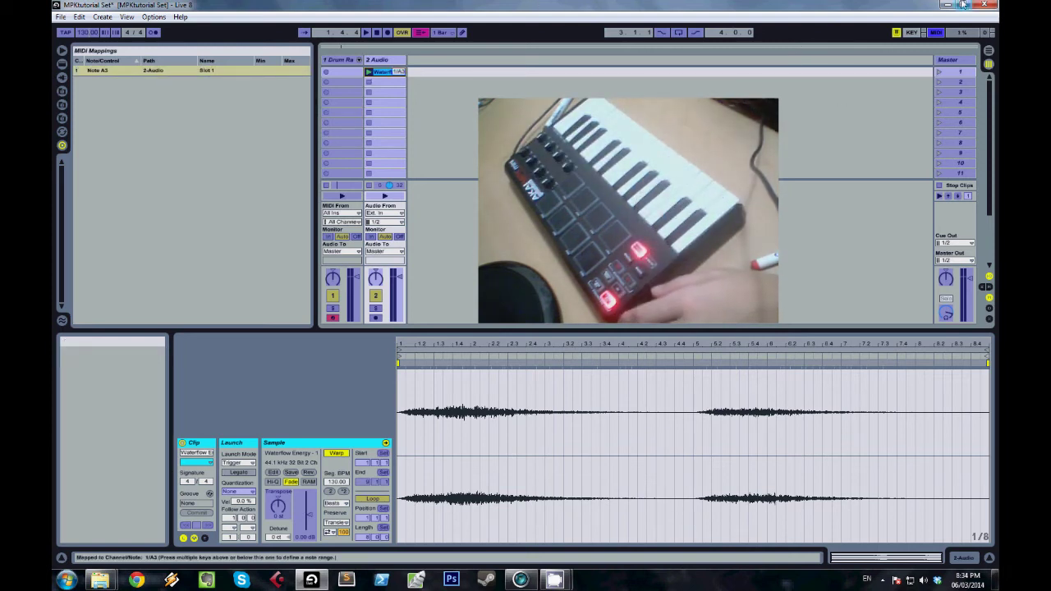
left_click(936, 32)
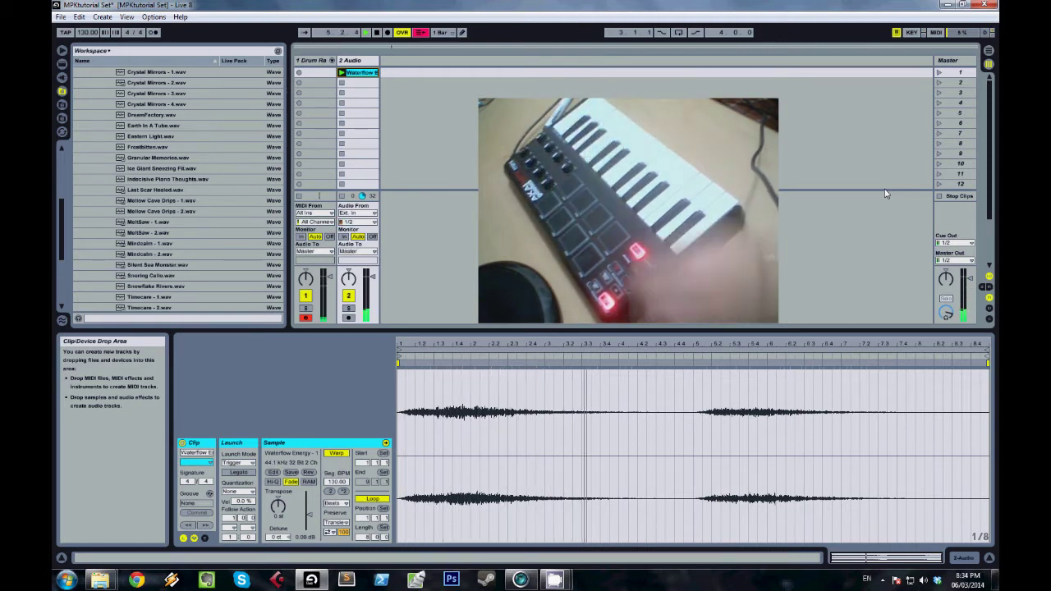
Step: Stop playback, unwarp the Waterflow clip, move its start to 0.0.548 and shorten its loop
left_click(376, 34)
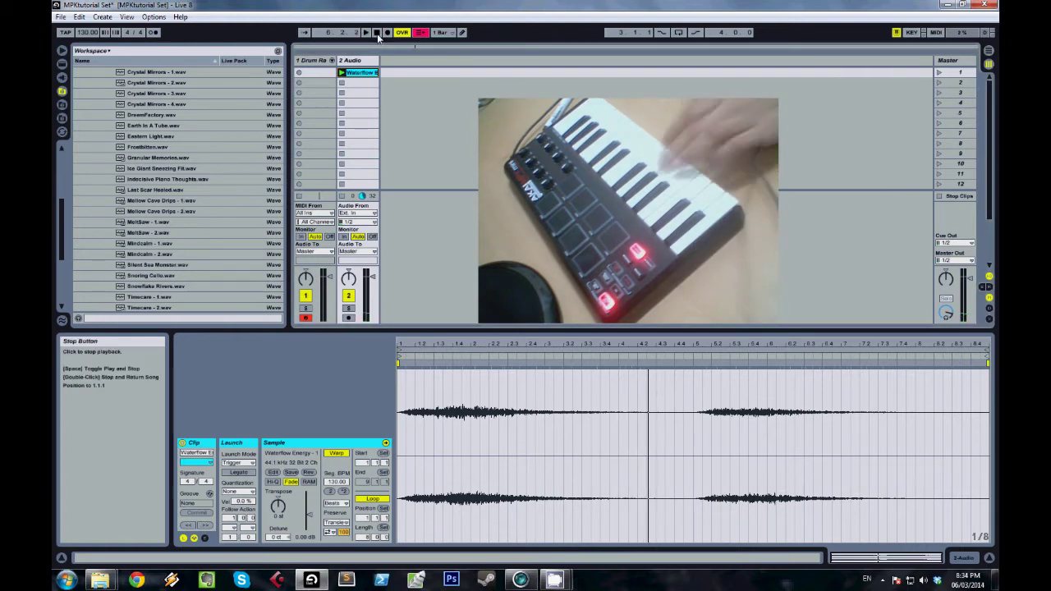
left_click(376, 33)
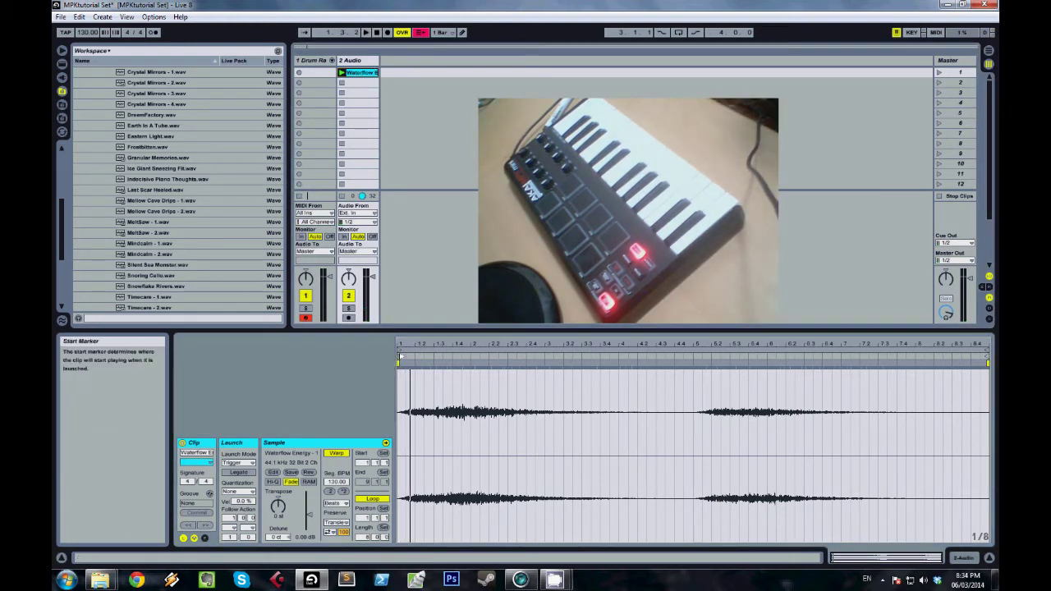
left_click(338, 453)
left_click_drag(400, 347, 420, 348)
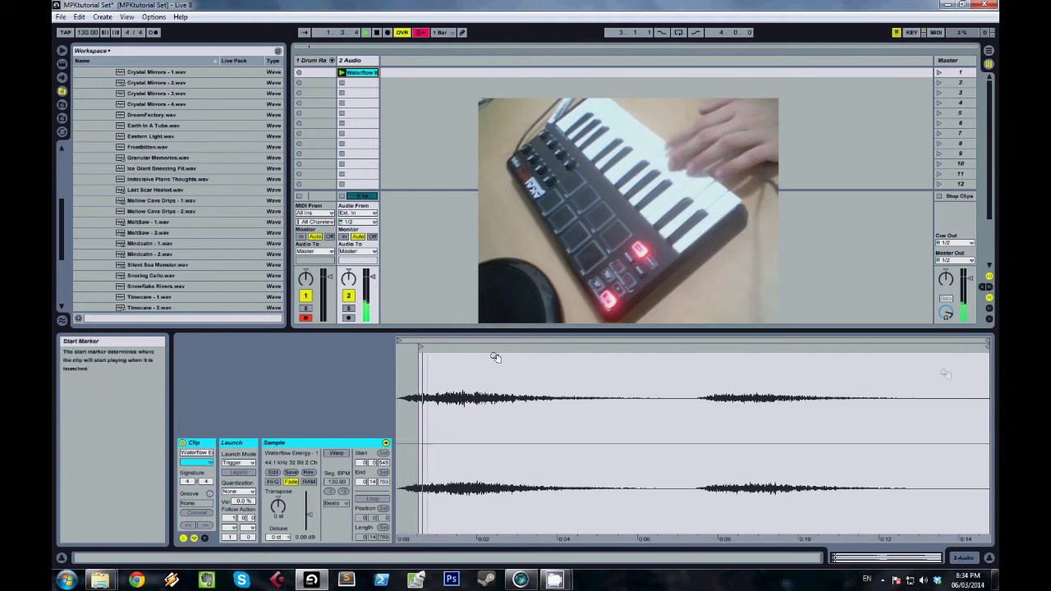
left_click_drag(987, 351, 665, 379)
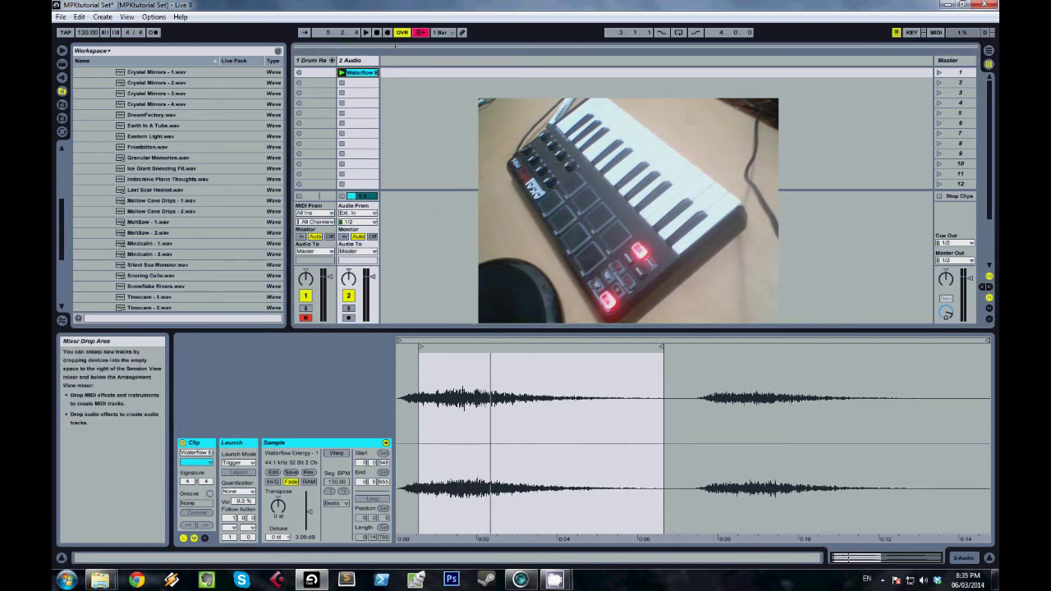
Step: Drop a Compressor from Live Devices > Audio Effects onto 2 Audio and expand its sidechain section
left_click(962, 562)
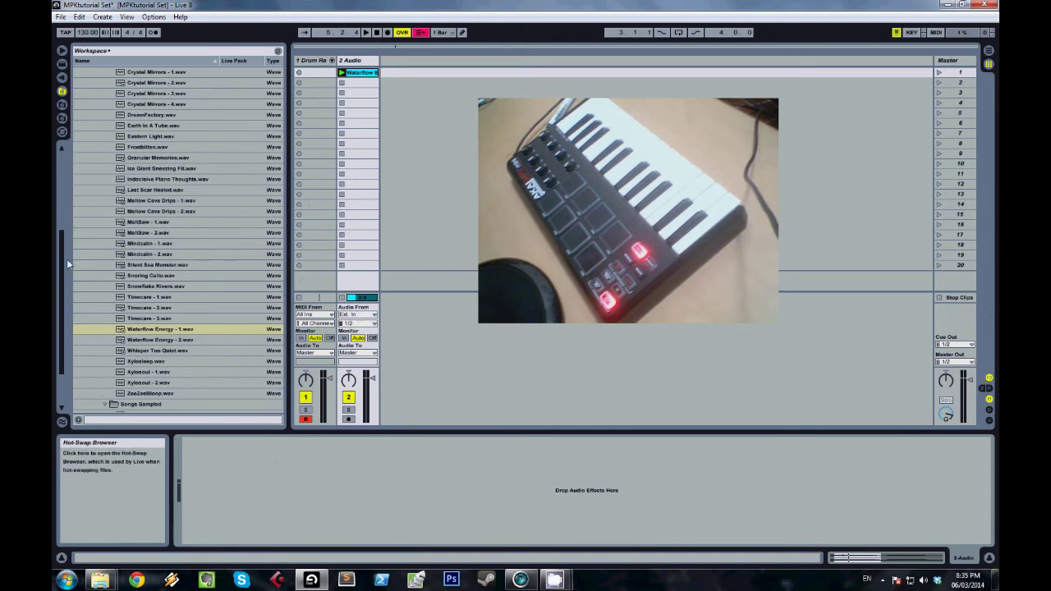
left_click_drag(67, 258, 63, 218)
left_click(62, 63)
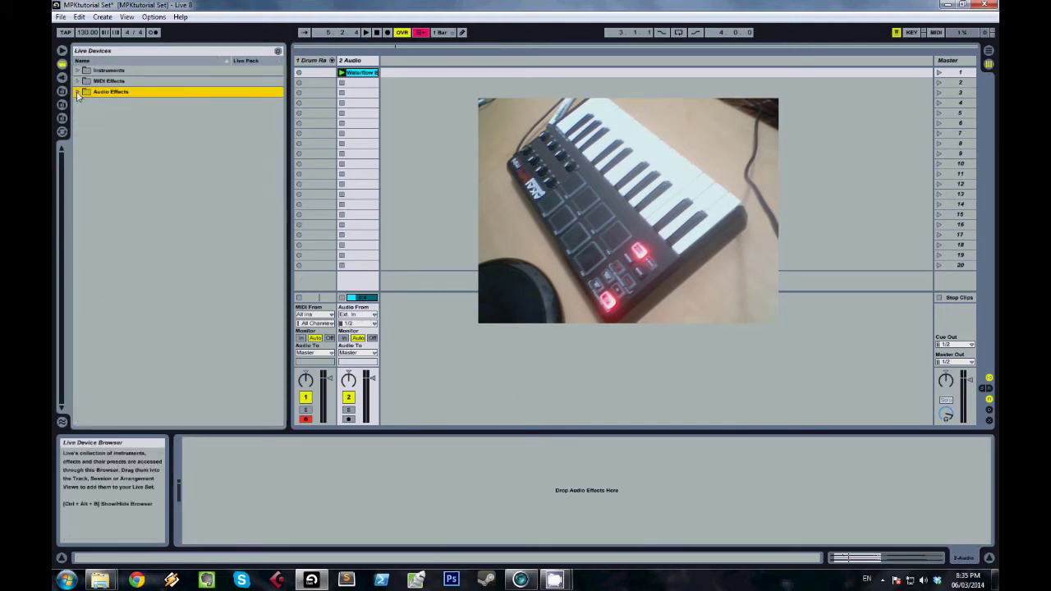
left_click(78, 91)
left_click(100, 177)
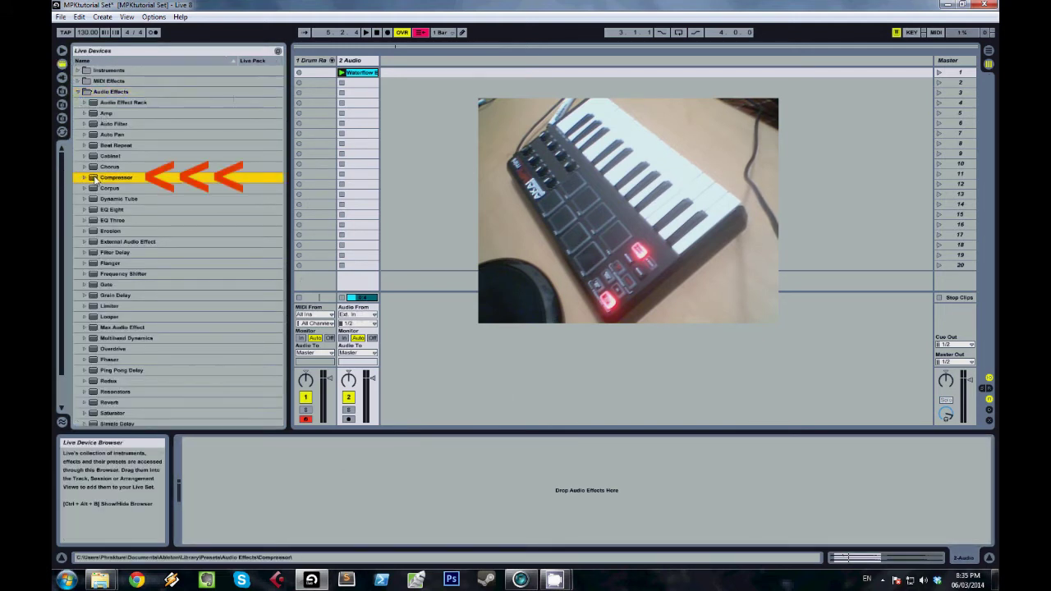
left_click(352, 79)
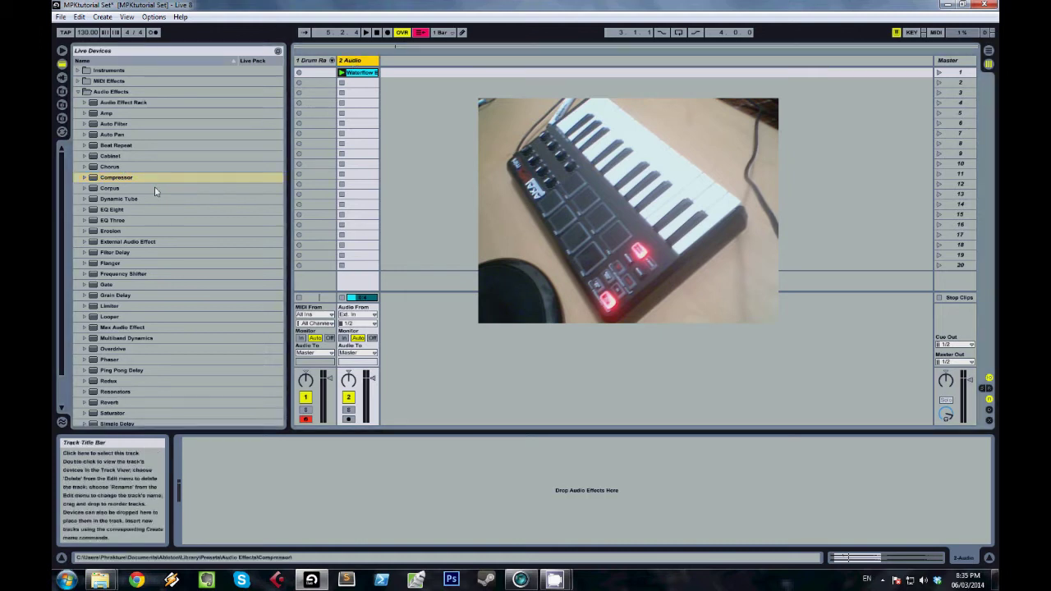
left_click(100, 179)
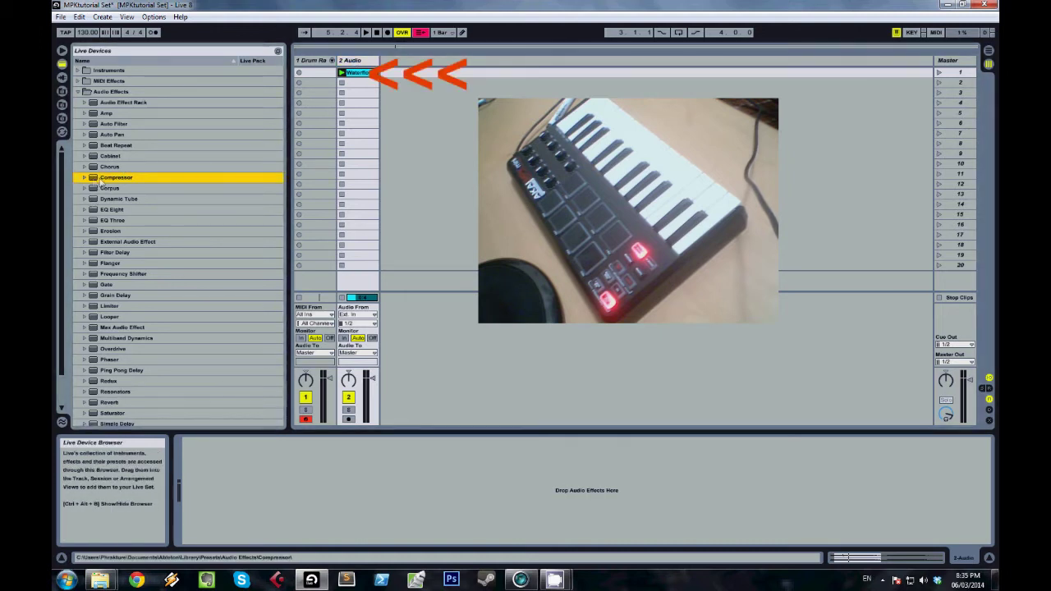
left_click_drag(295, 460, 295, 454)
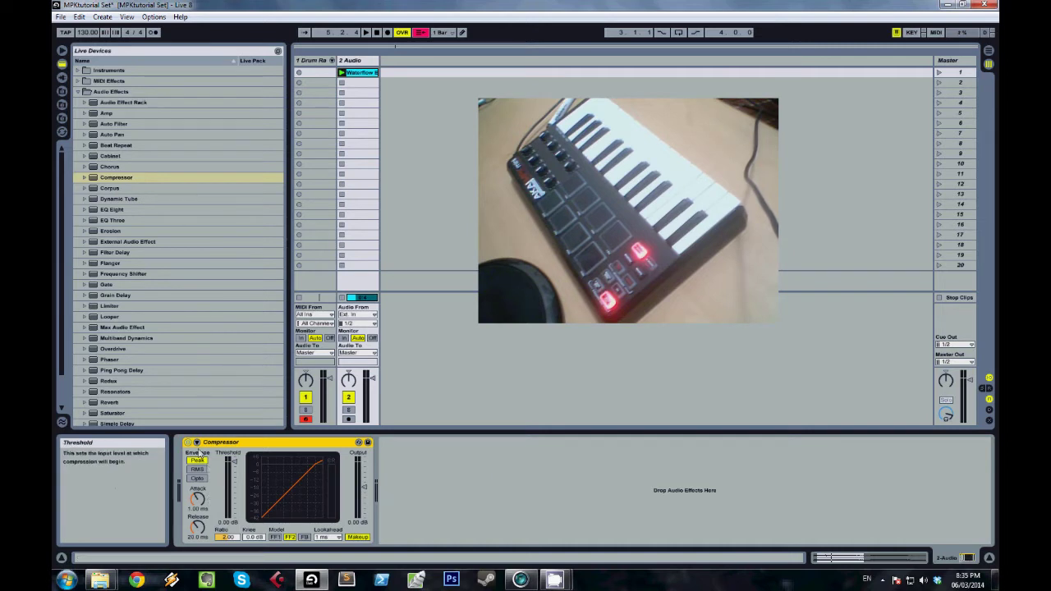
left_click(196, 443)
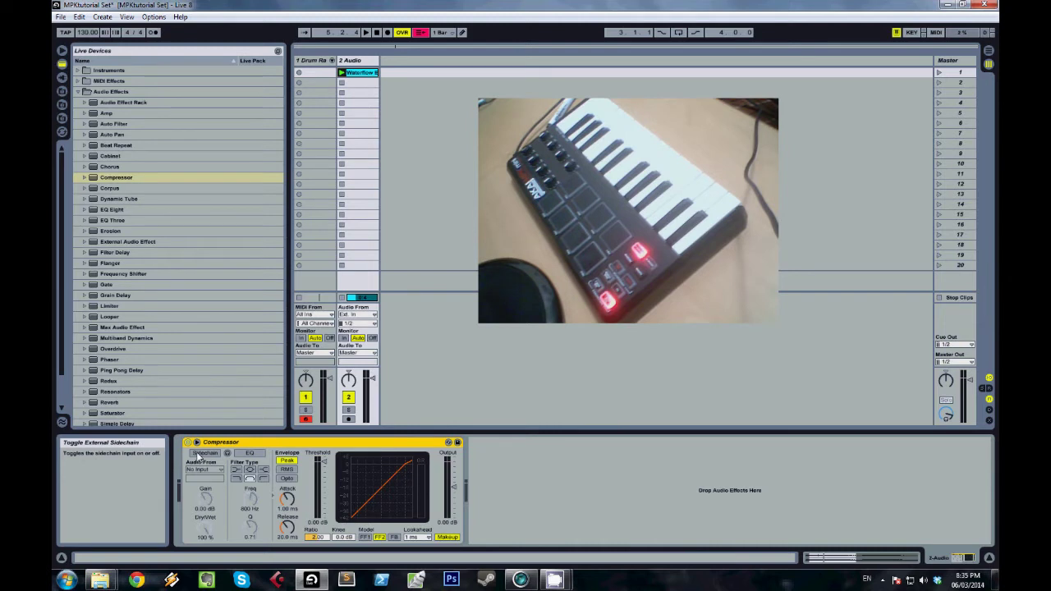
Step: Enable the Compressor's sidechain from 1-Drum Rack, tapped at the kick-short Pre FX point
left_click(204, 453)
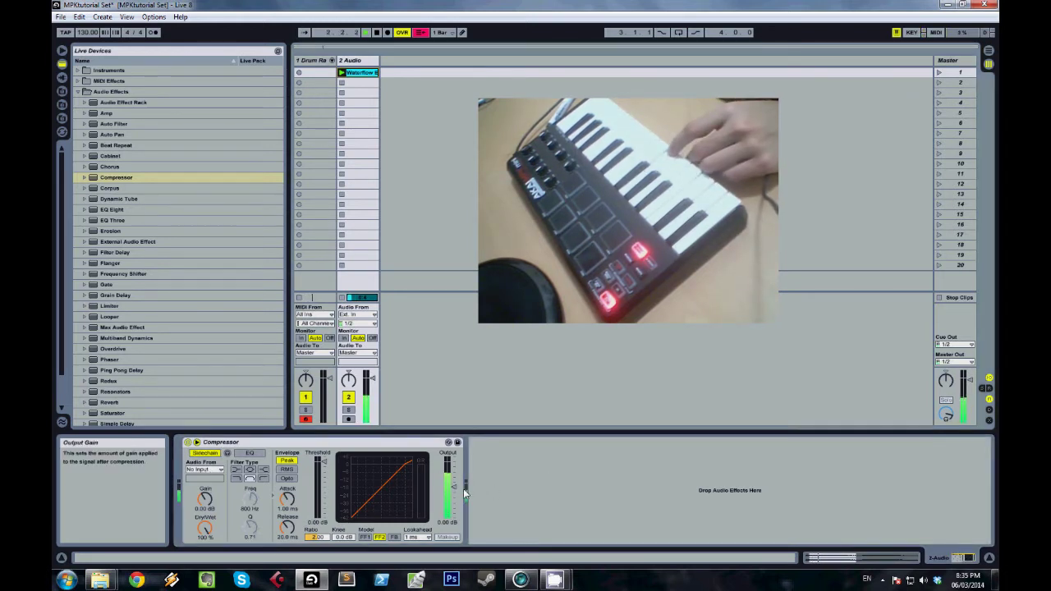
key("space")
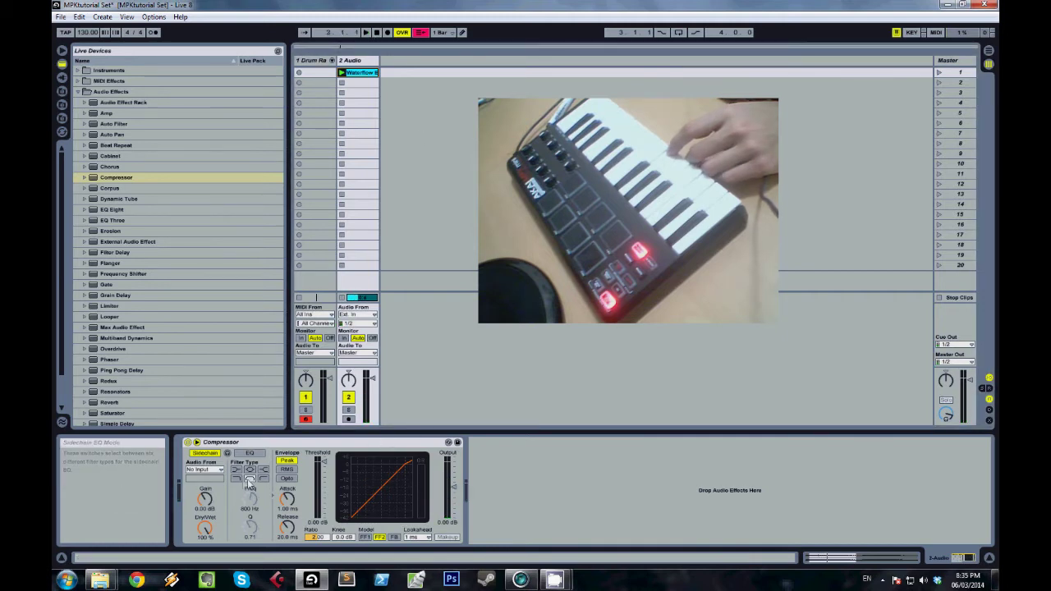
left_click(213, 470)
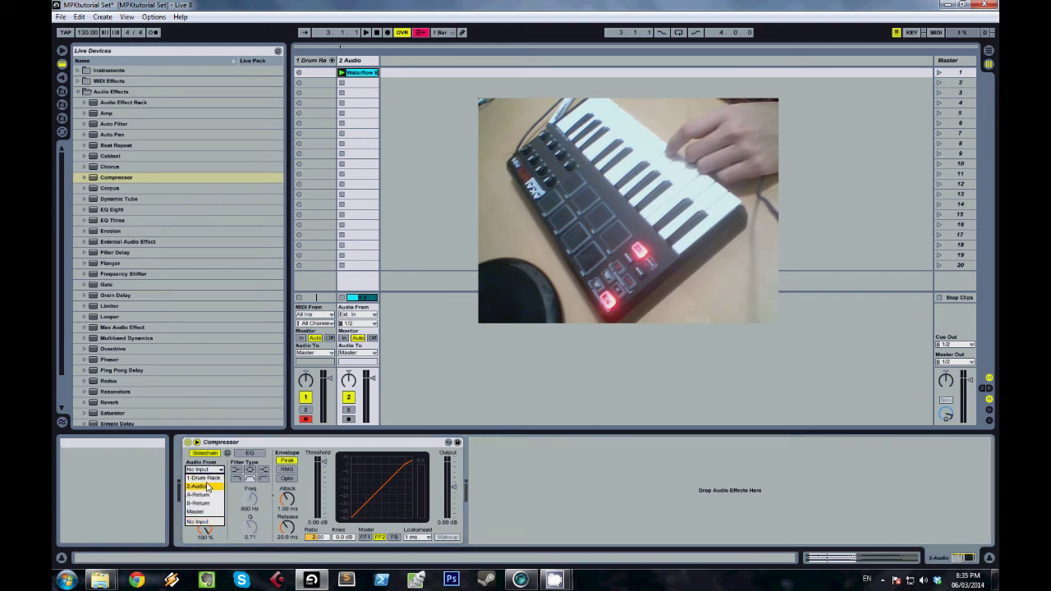
left_click(208, 479)
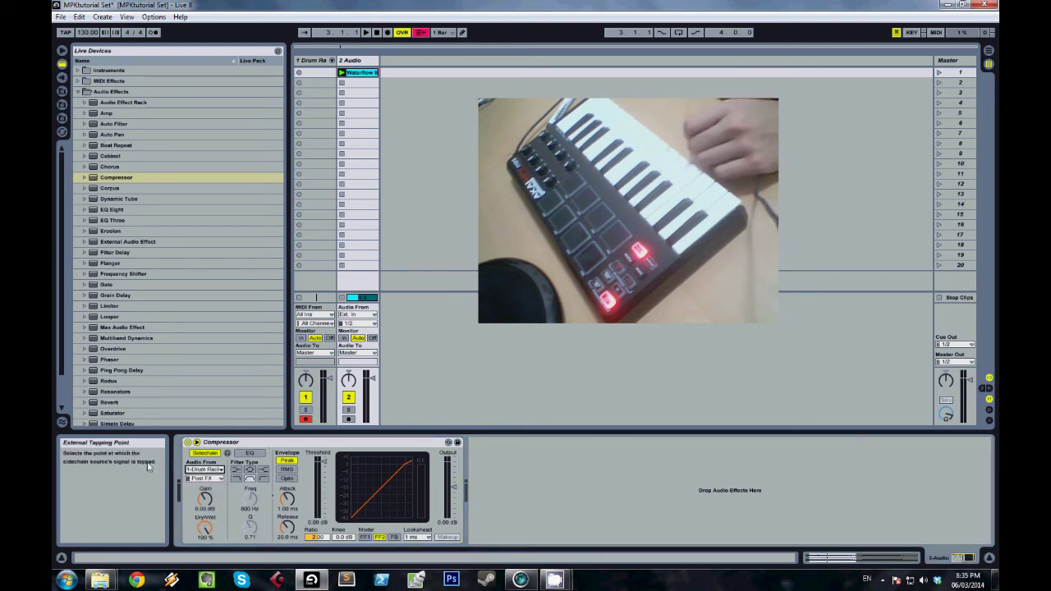
left_click(205, 479)
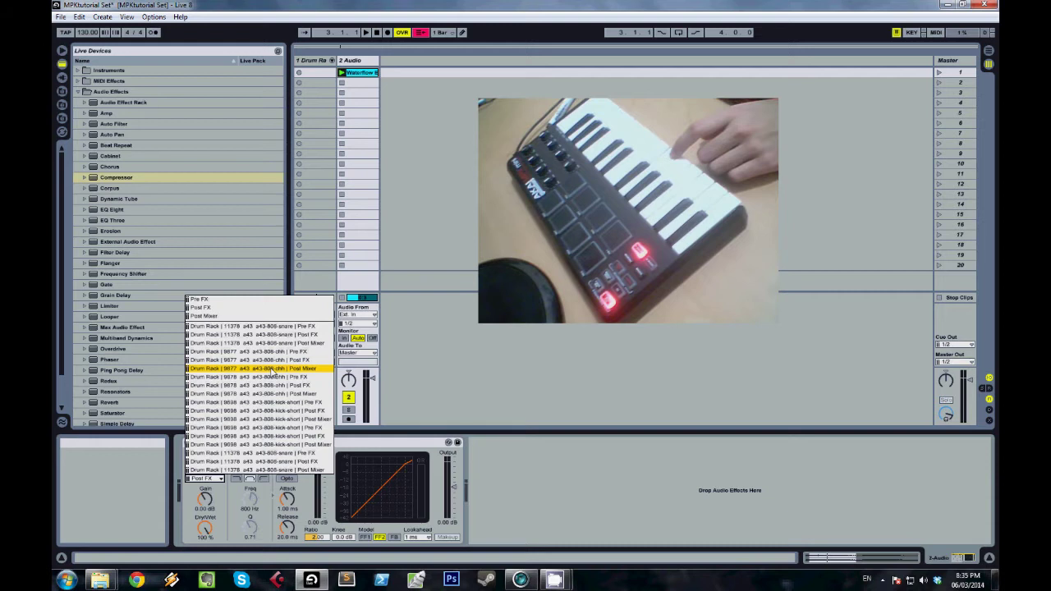
left_click(522, 490)
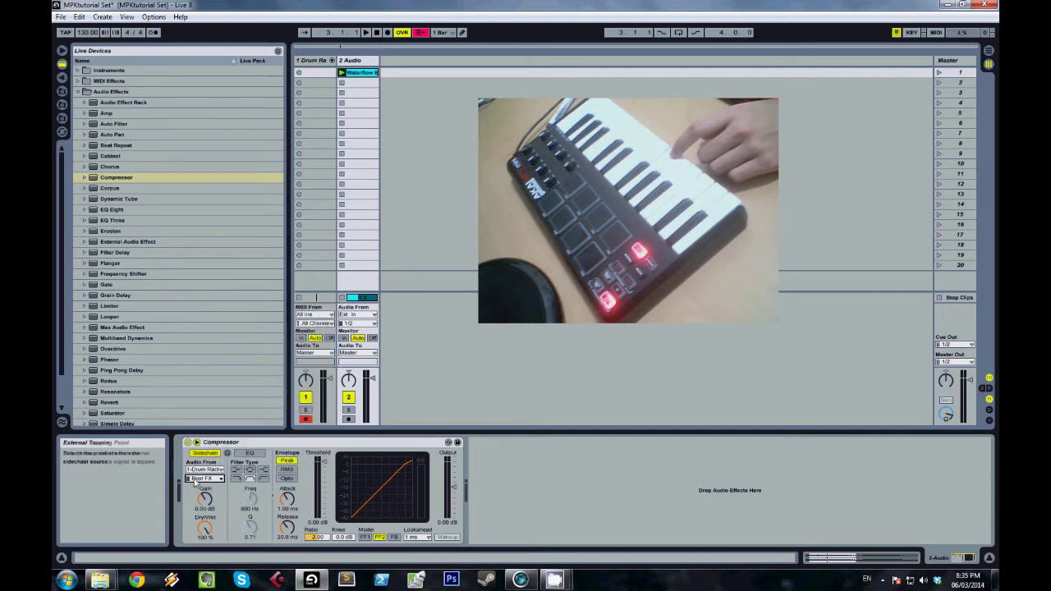
left_click(197, 480)
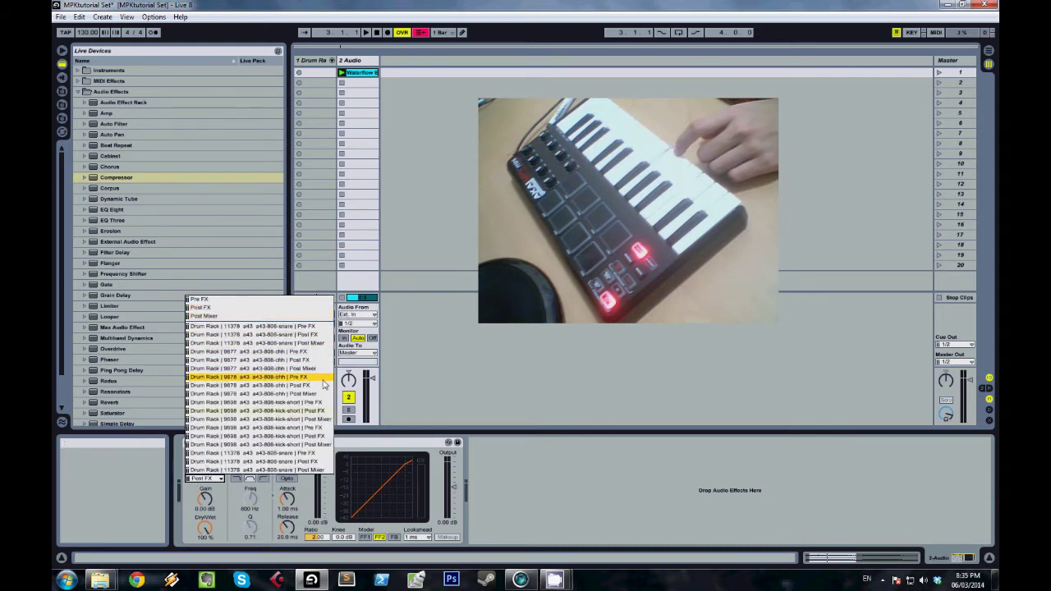
left_click(317, 428)
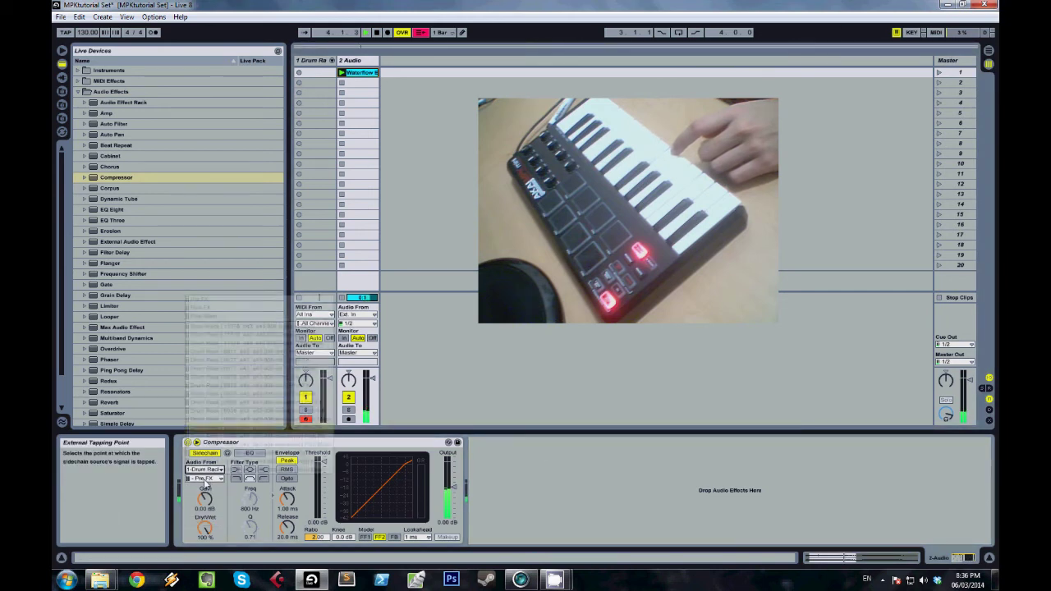
left_click(204, 478)
left_click(314, 424)
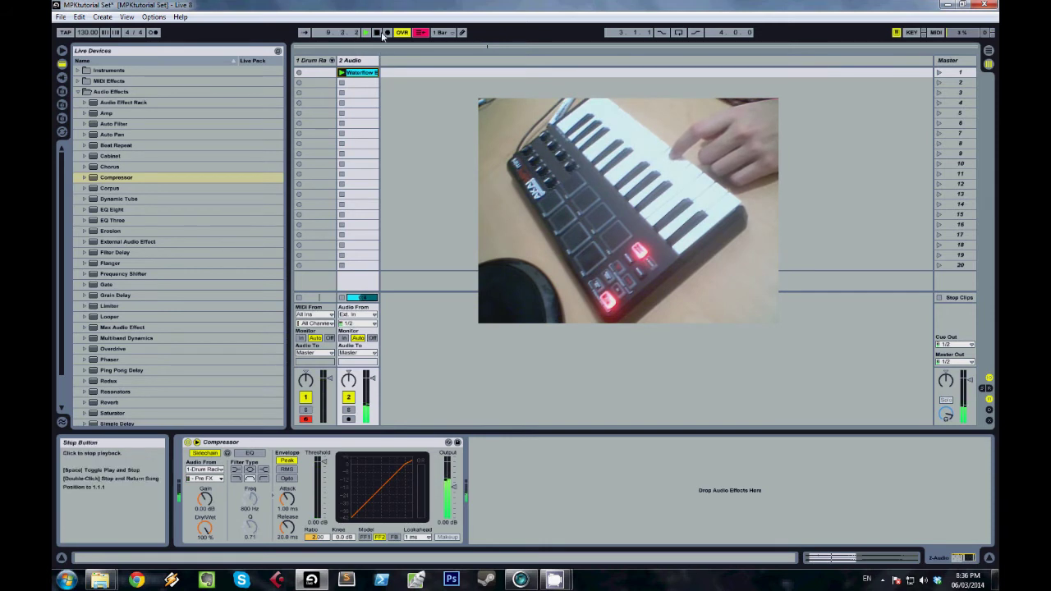
Step: Bring the threshold to -30 dB and set ratio 3.76, attack 0.24 ms, release 17.5 ms, knee 2.0 dB
left_click_drag(322, 459, 323, 469)
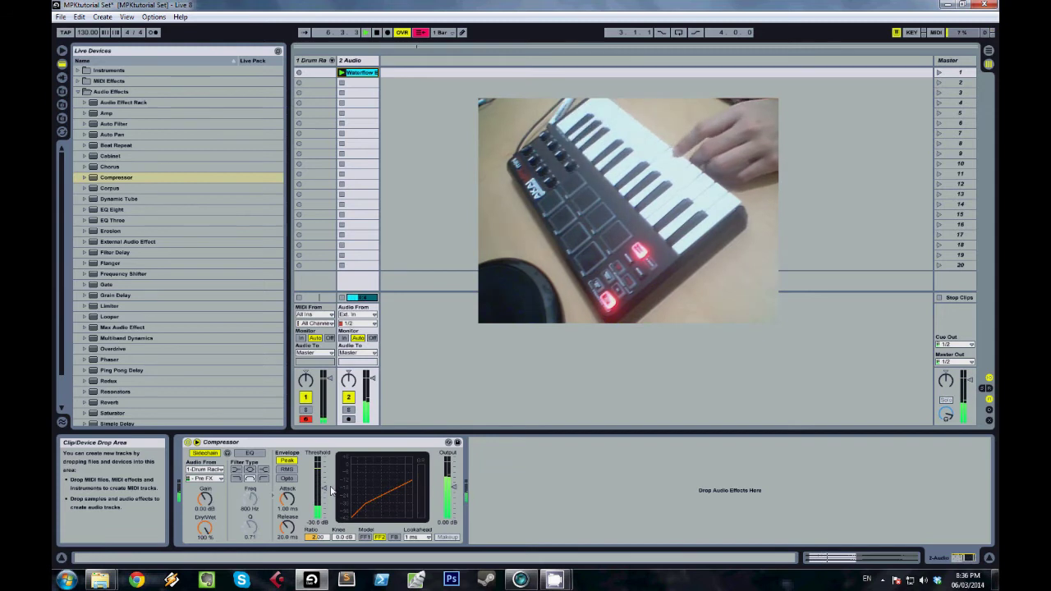
left_click_drag(322, 490, 290, 504)
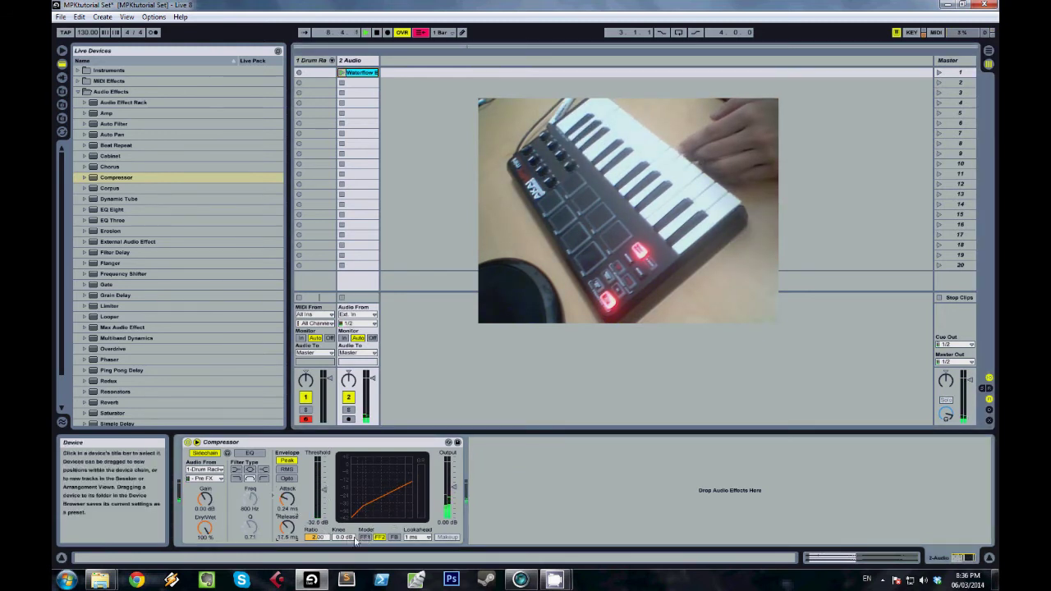
left_click(317, 537)
left_click(324, 492)
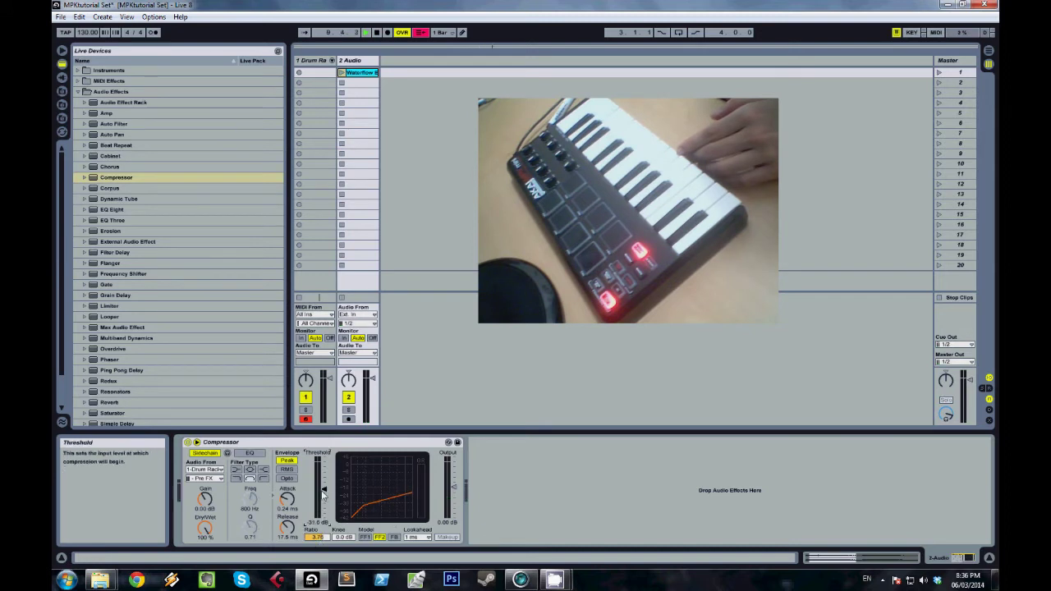
left_click(344, 538)
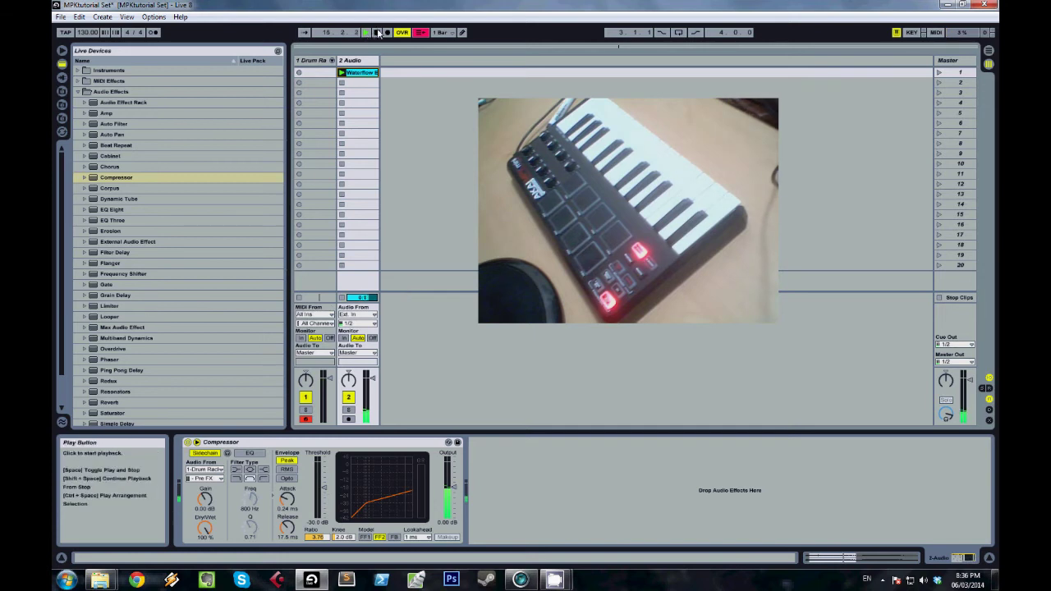
left_click(273, 491)
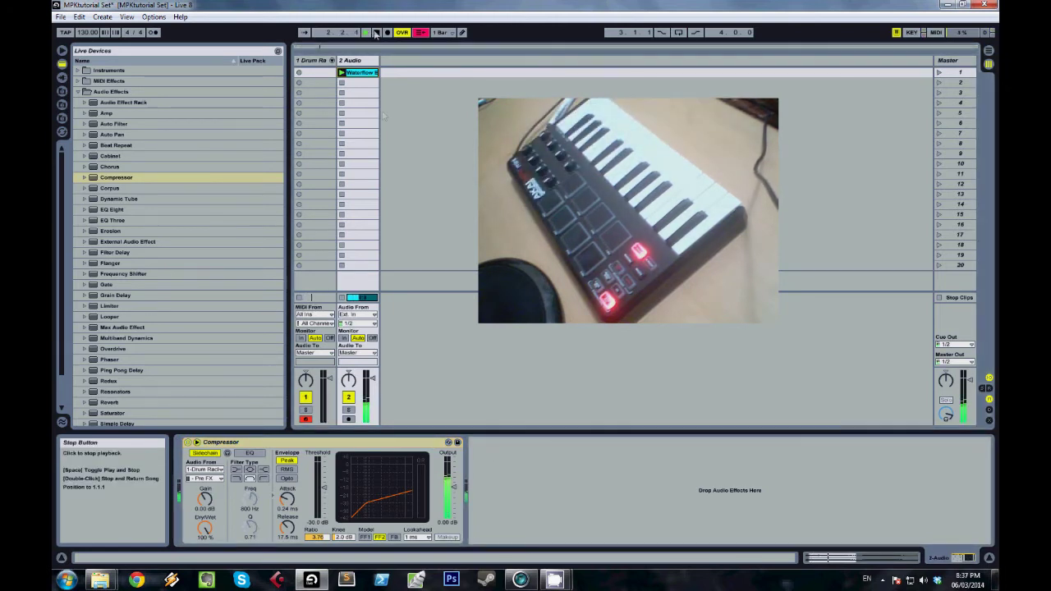
left_click(353, 448)
Step: Duplicate the Compressor, tap the copy's sidechain from the snare Pre FX, and start playback
right_click(353, 447)
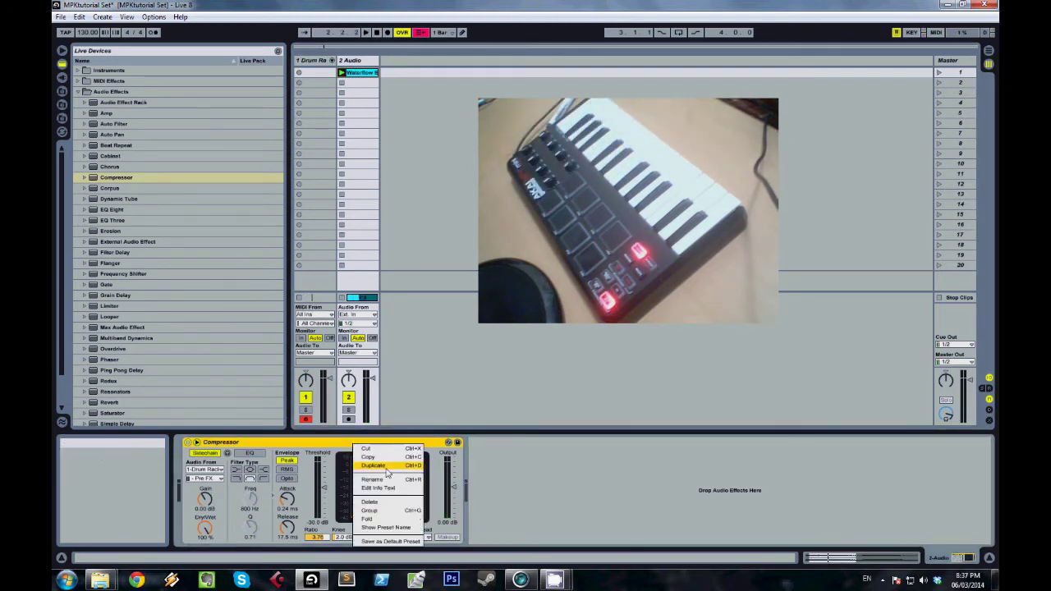
left_click(374, 465)
left_click(491, 480)
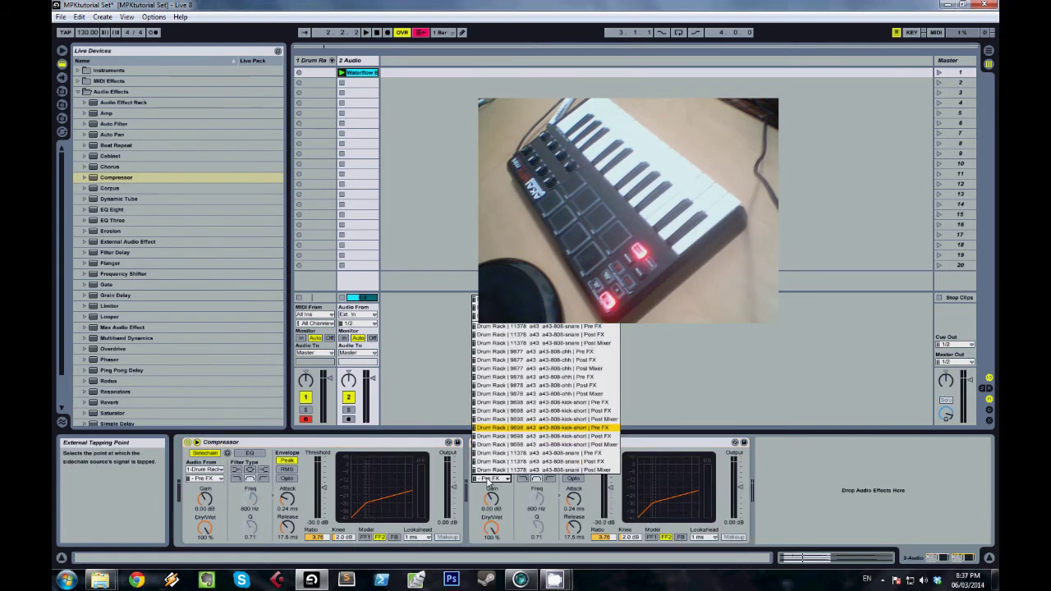
left_click(582, 454)
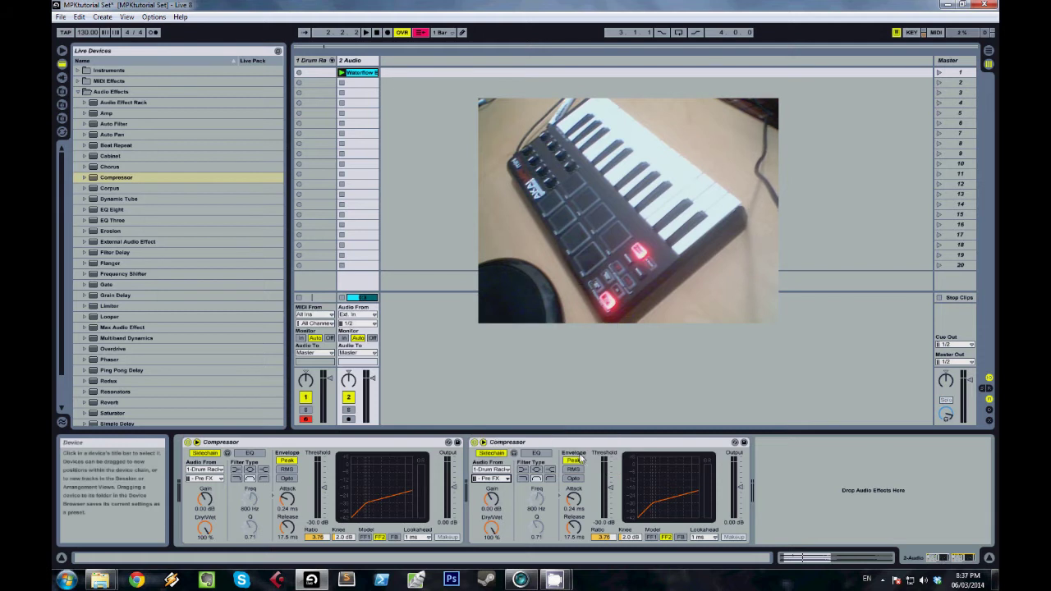
key("space")
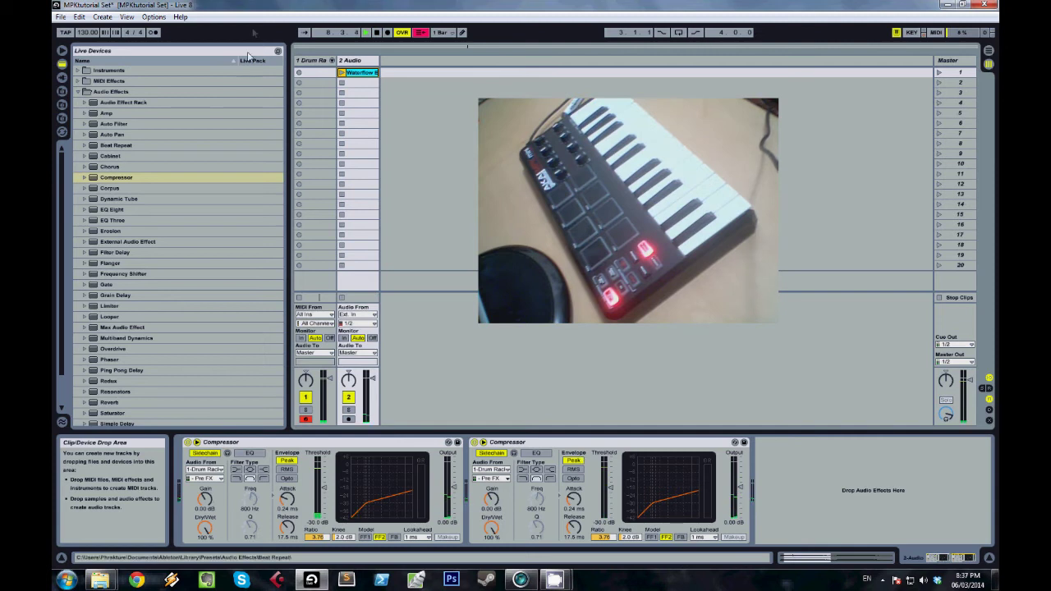
key("space")
left_click(520, 579)
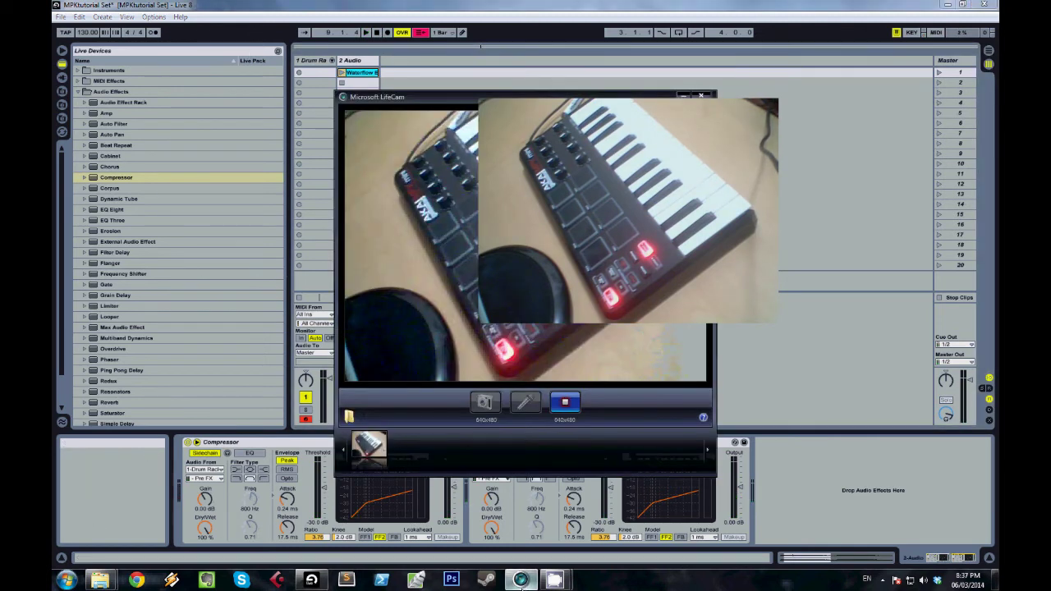
left_click(521, 580)
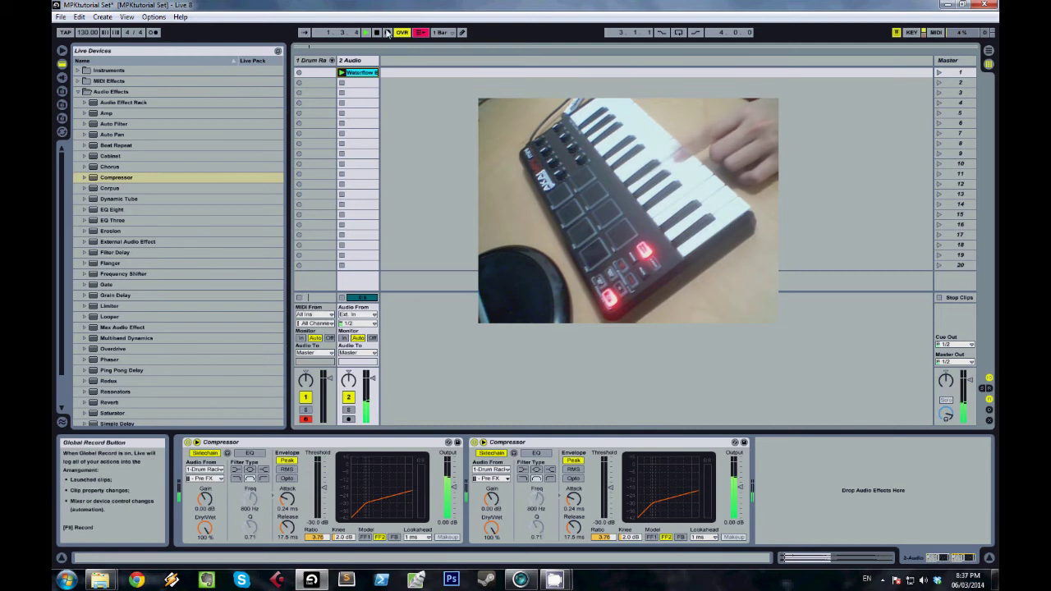
key("space")
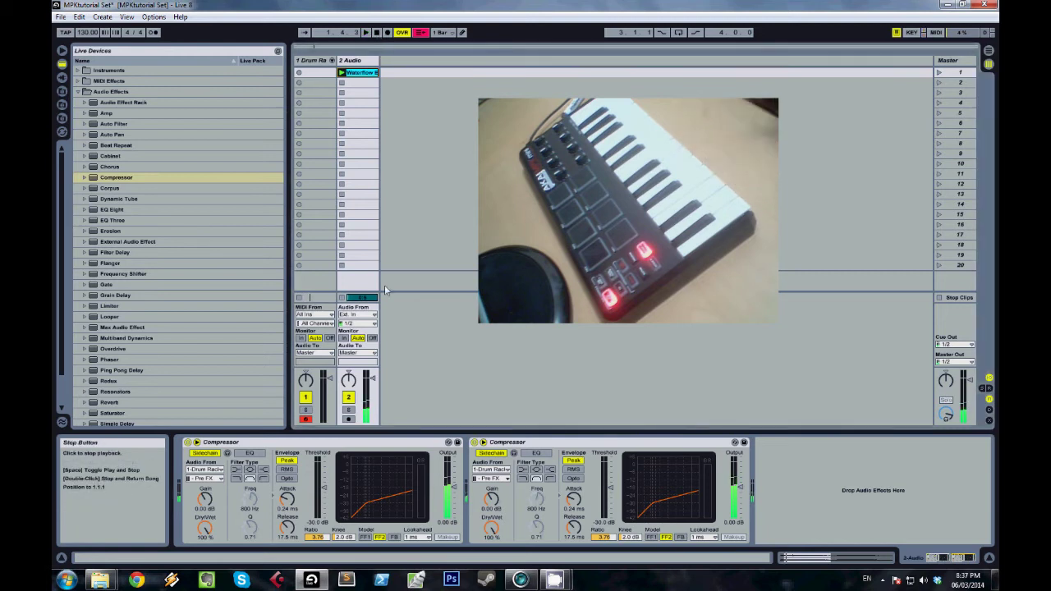
Step: Duplicate the Waterflow clip into slot 2 and map 2 Audio's slots 1–4 to A3, B3, C4, D4
right_click(370, 74)
left_click(377, 96)
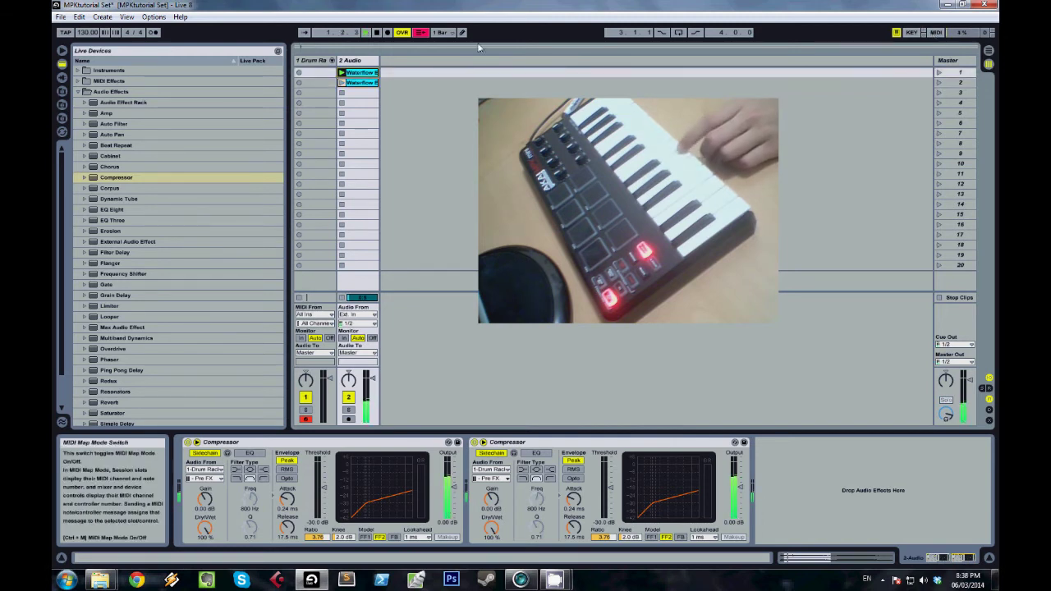
key("ctrl+m")
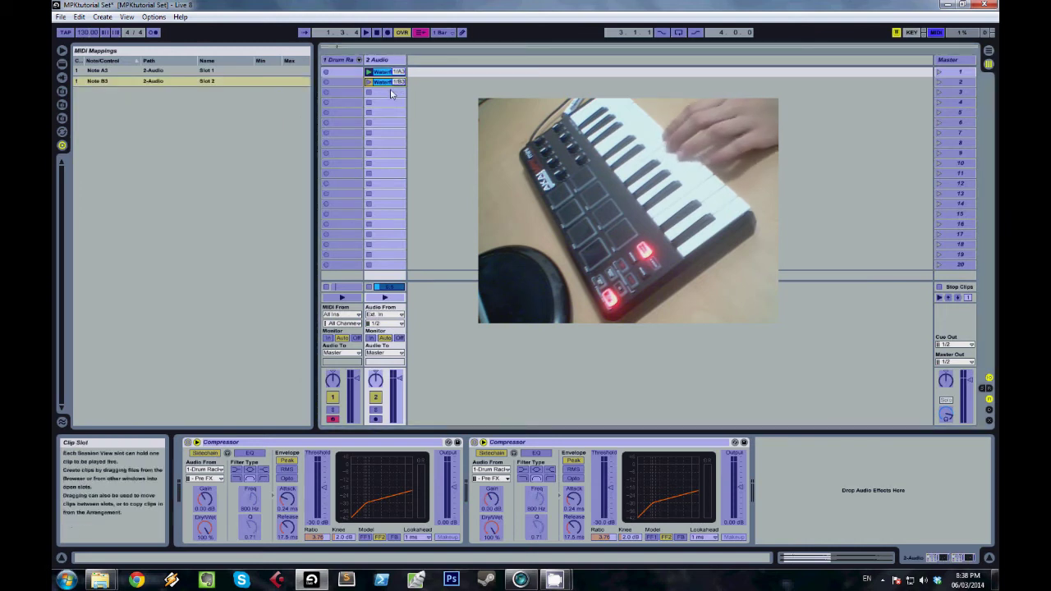
left_click(392, 94)
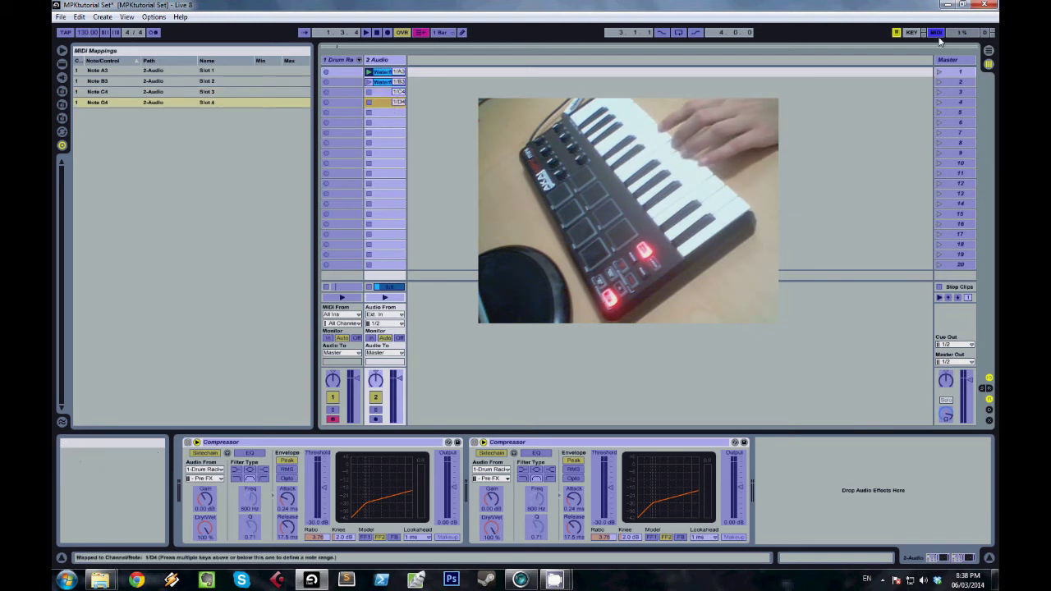
left_click(935, 33)
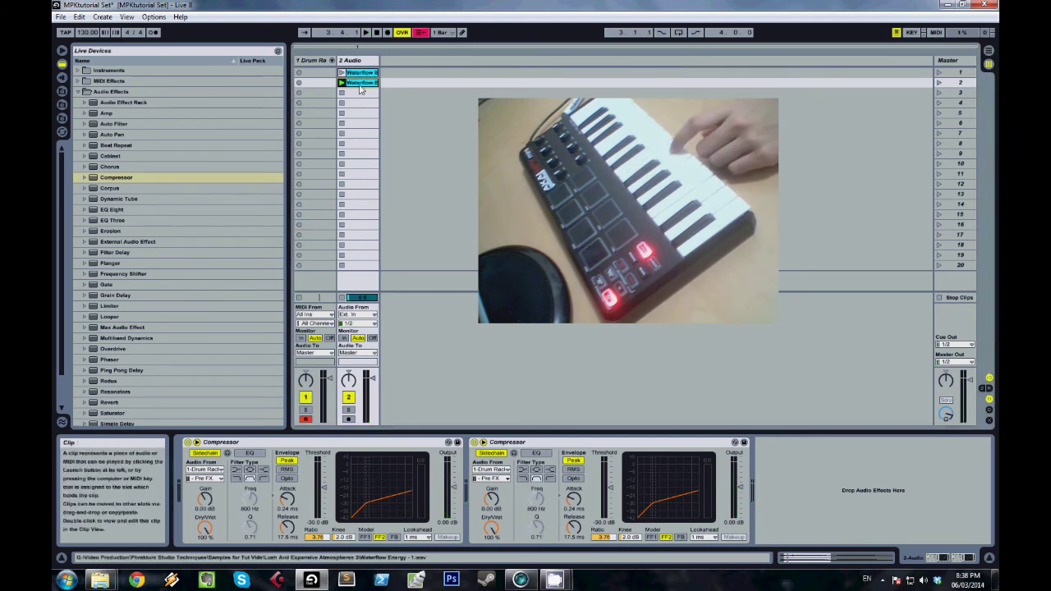
Step: Transpose the second Waterflow clip to -12 st, duplicate it into slot 3 at -5 st, and stop playback
key("shift+Tab")
left_click_drag(383, 431, 383, 330)
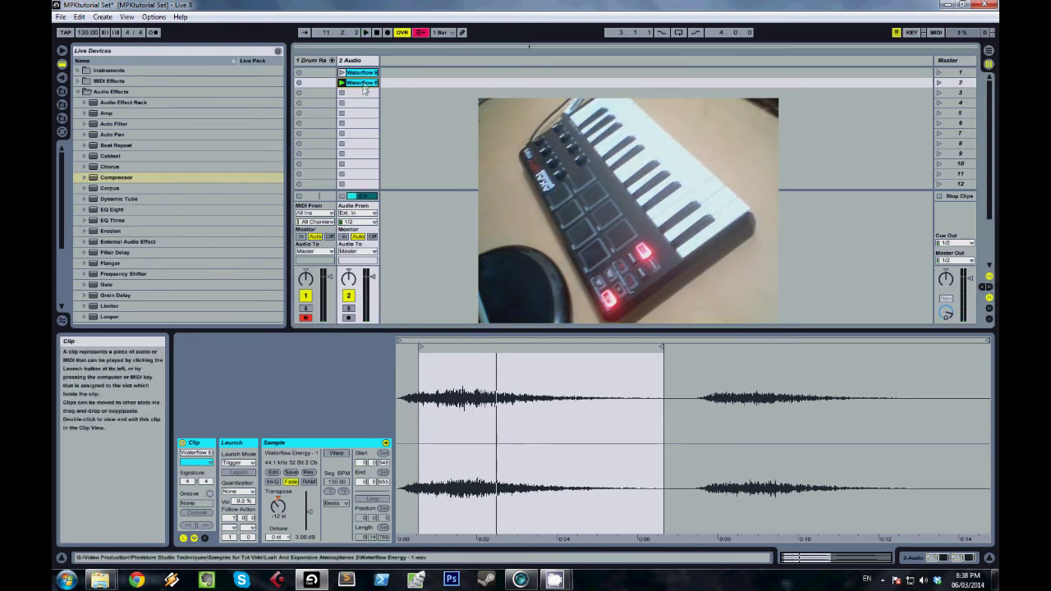
key("ctrl+d")
left_click(365, 94)
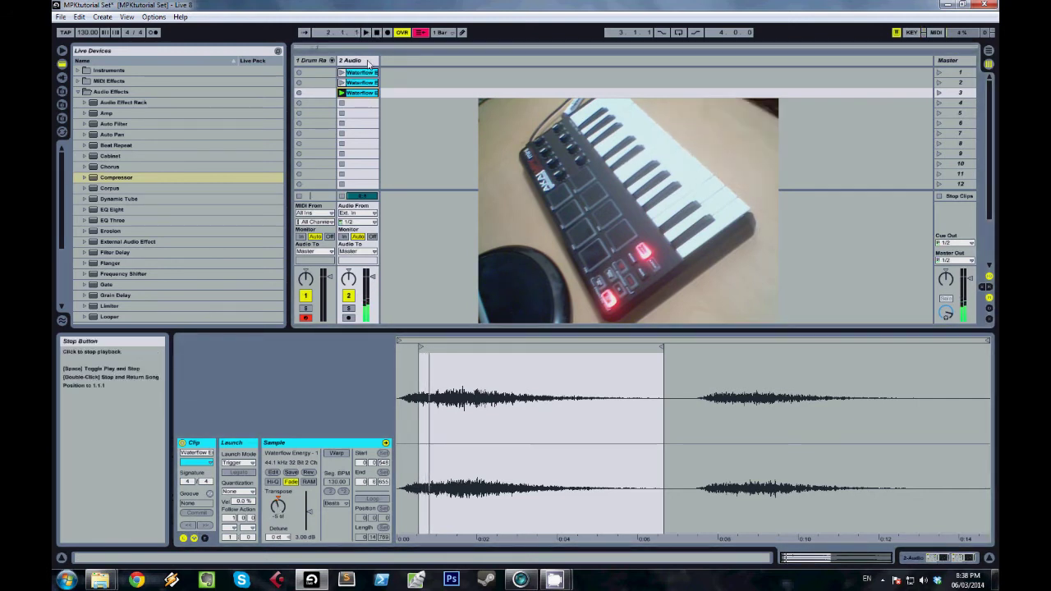
left_click(376, 33)
Step: Duplicate the Waterflow clip into slot 4, then stop playback at bar 10
key("ctrl+d")
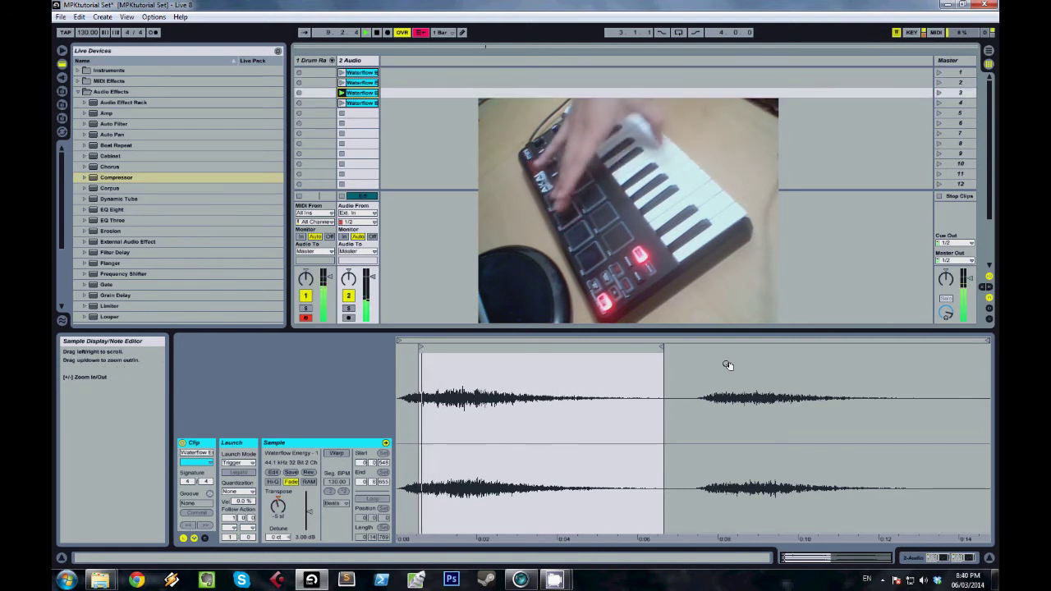
left_click(377, 33)
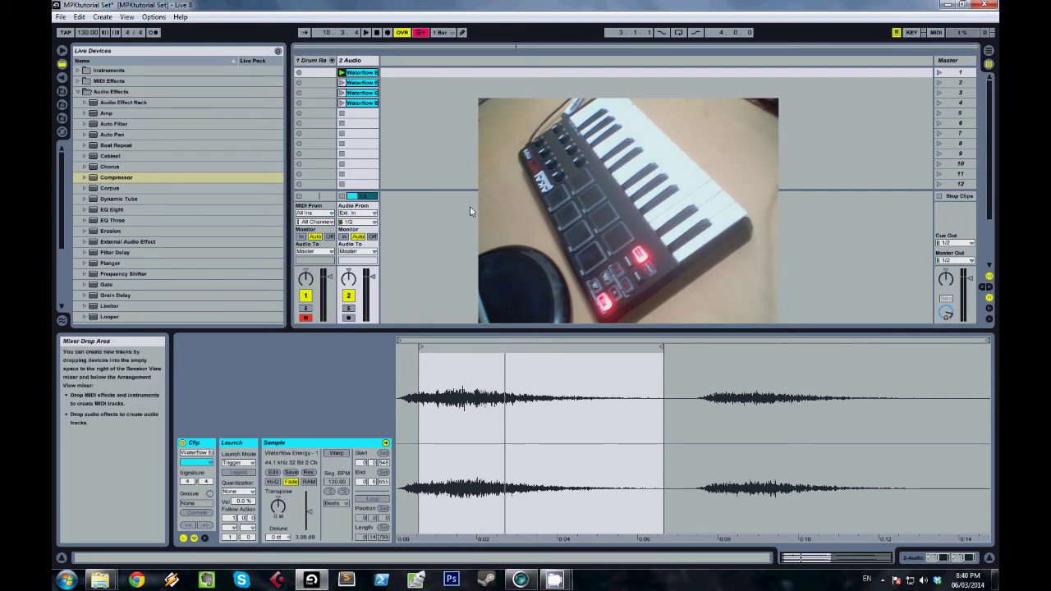
Step: Load an Auto Filter onto the Master track
left_click(947, 60)
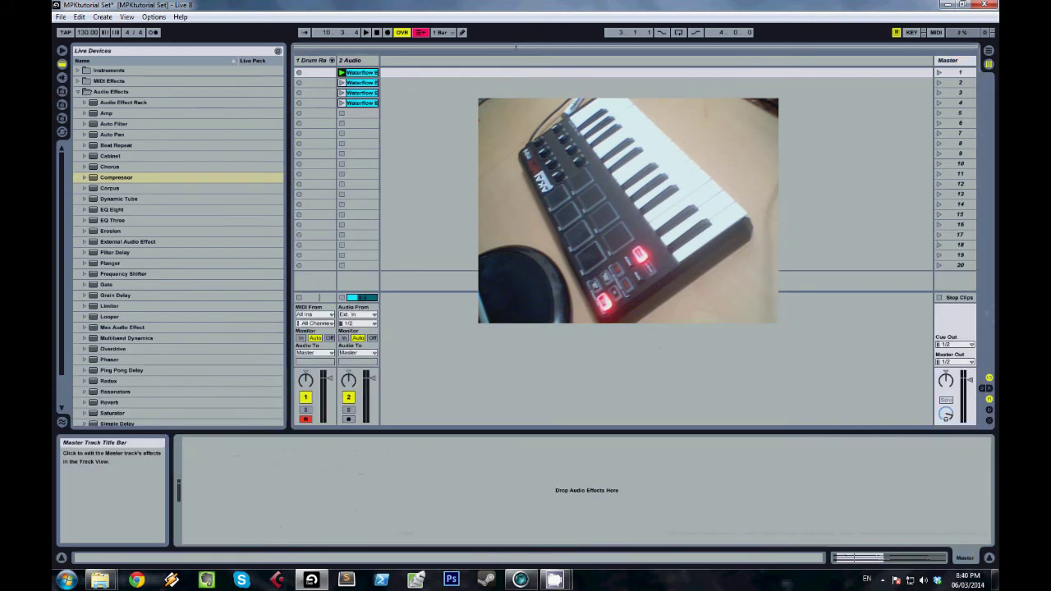
left_click(113, 123)
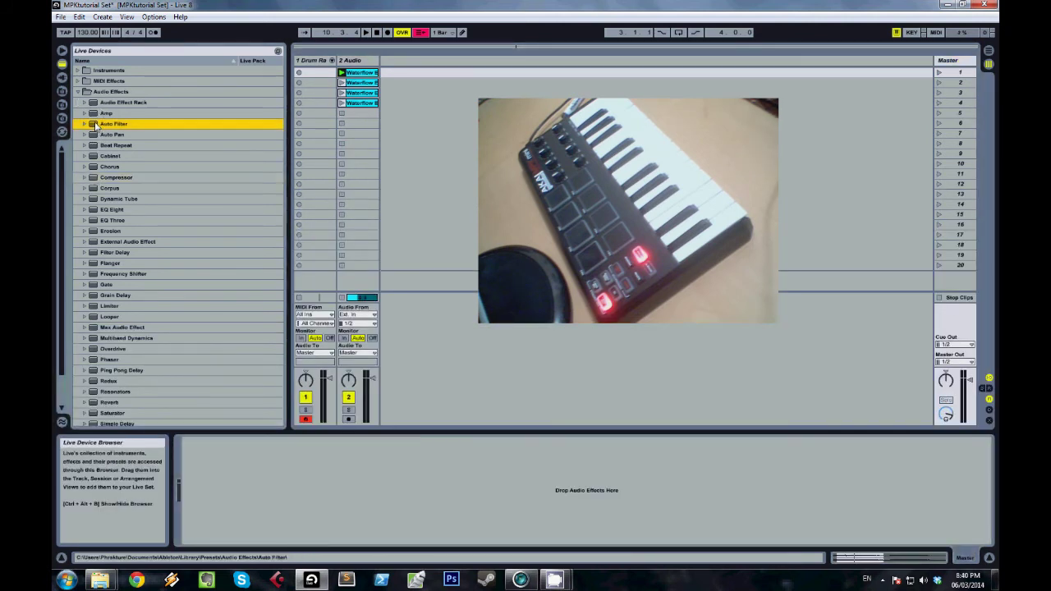
key("Return")
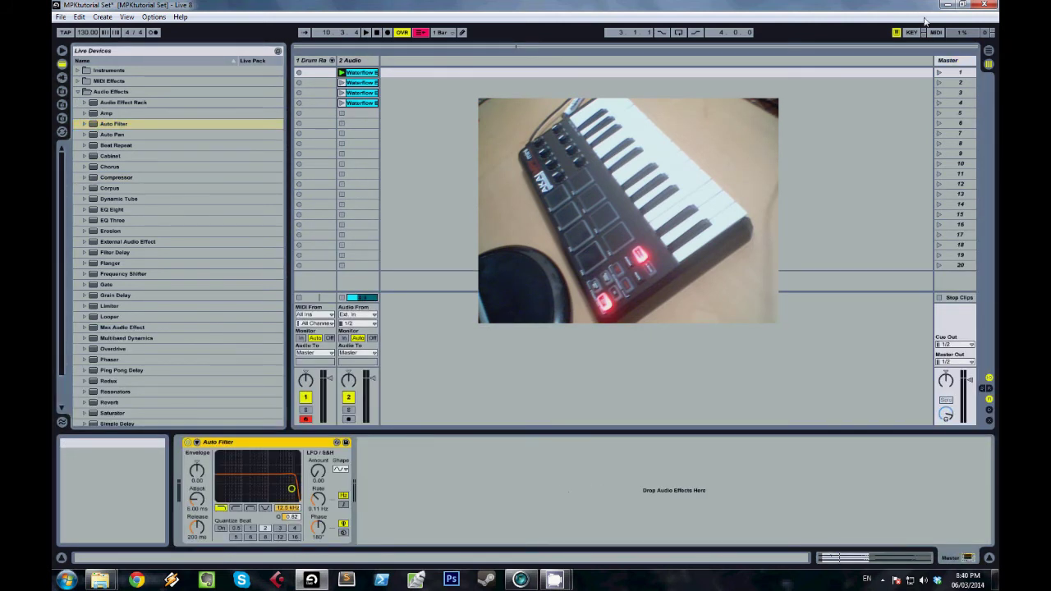
Step: MIDI-map the Auto Filter's Frequency to controller CC 5
key("ctrl+m")
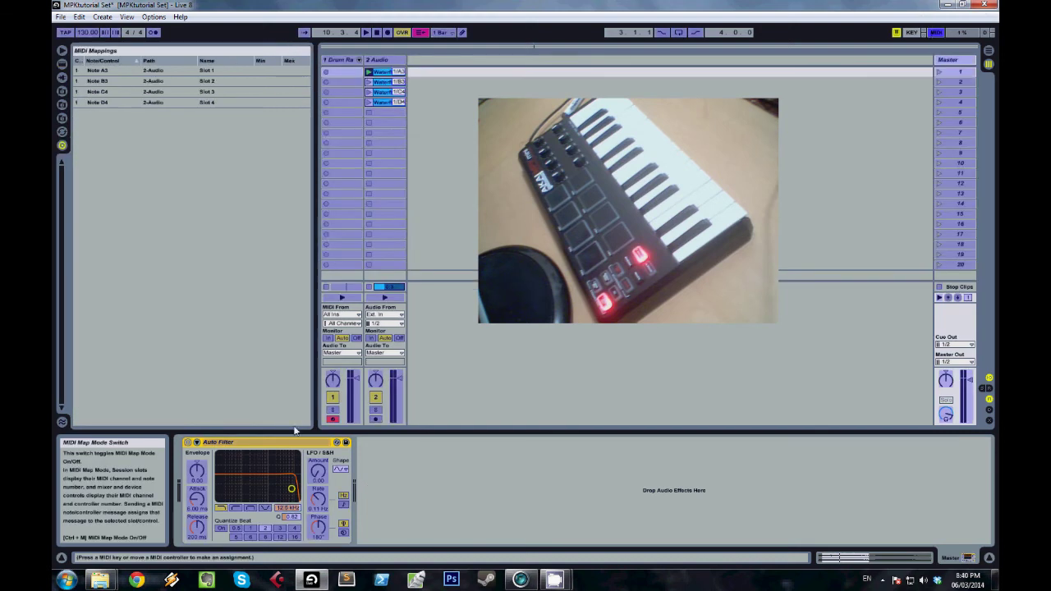
left_click(288, 508)
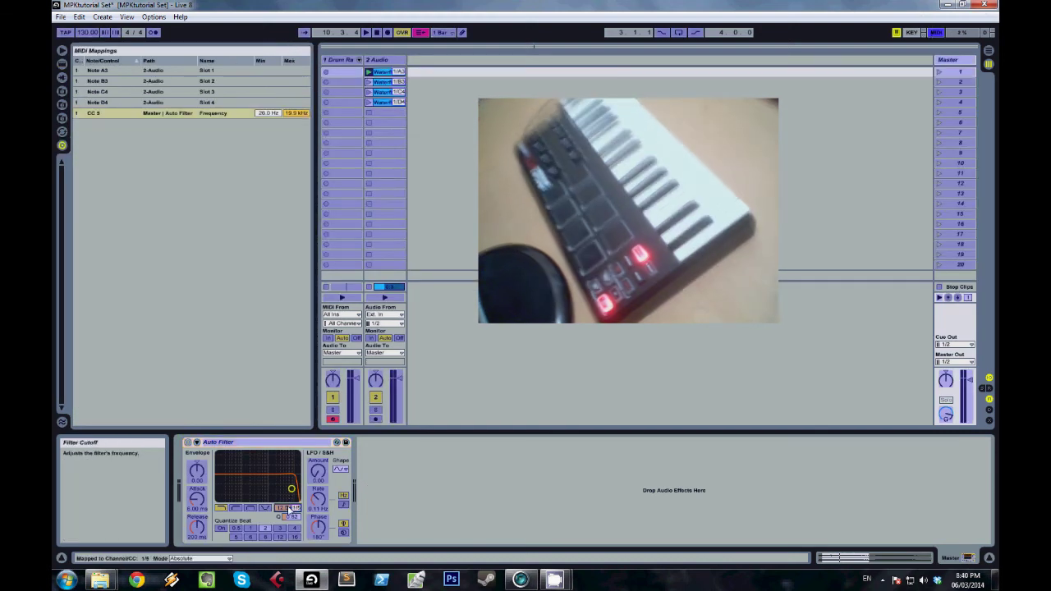
left_click(521, 580)
left_click(521, 580)
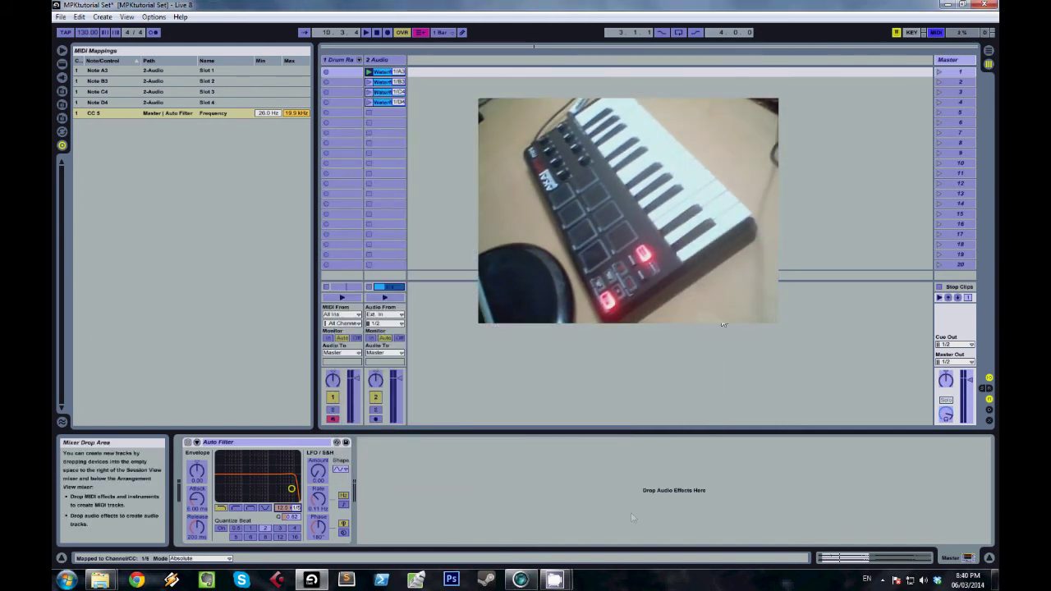
left_click(936, 32)
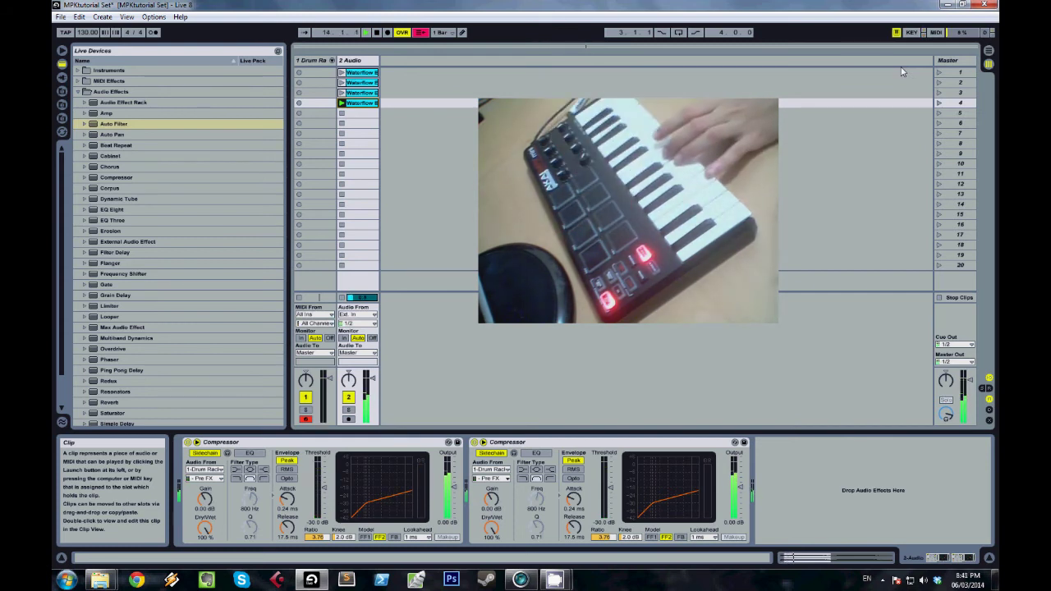
Step: Stop playback and show slot 1's Waterflow Energy clip in the clip editor
left_click(376, 37)
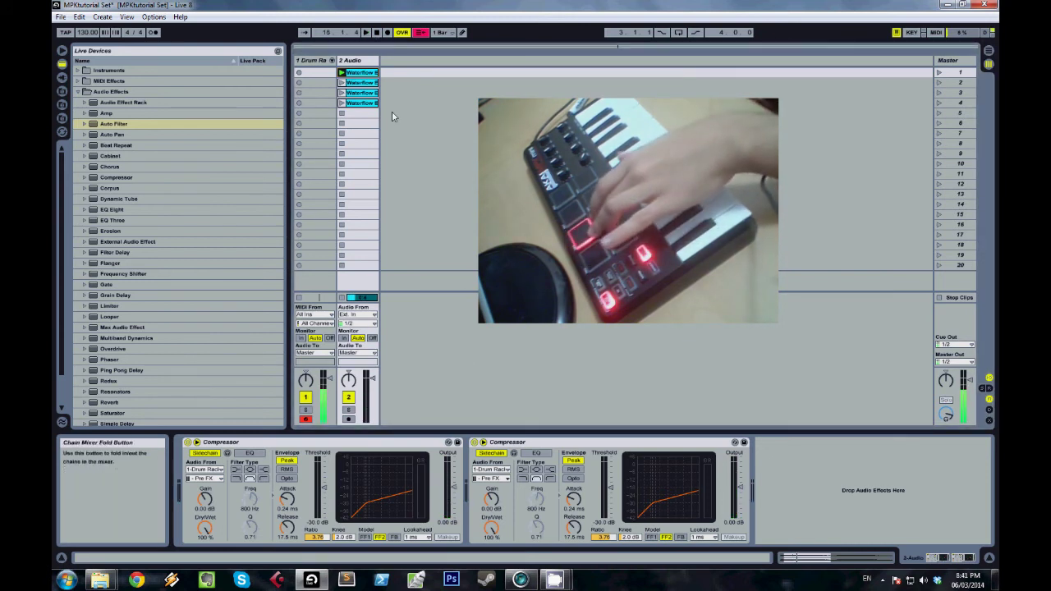
left_click(369, 72)
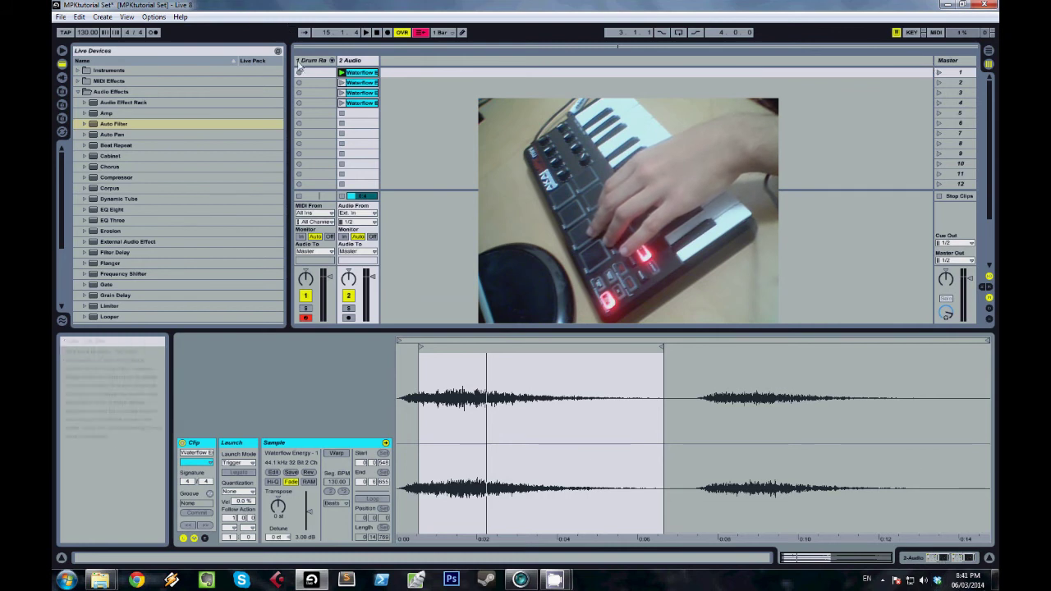
left_click(299, 63)
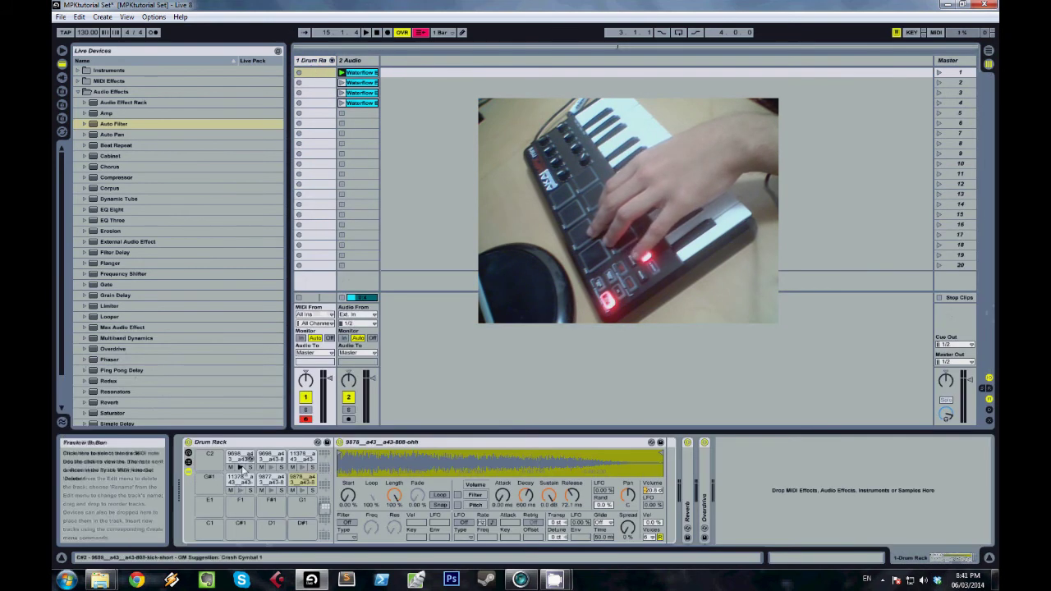
left_click(240, 458)
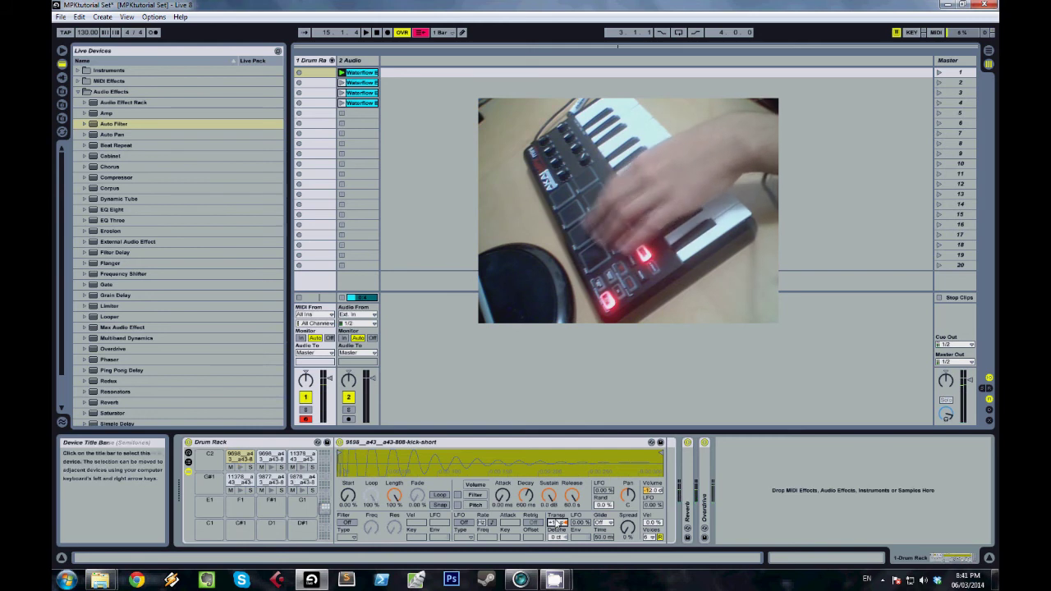
key("Right")
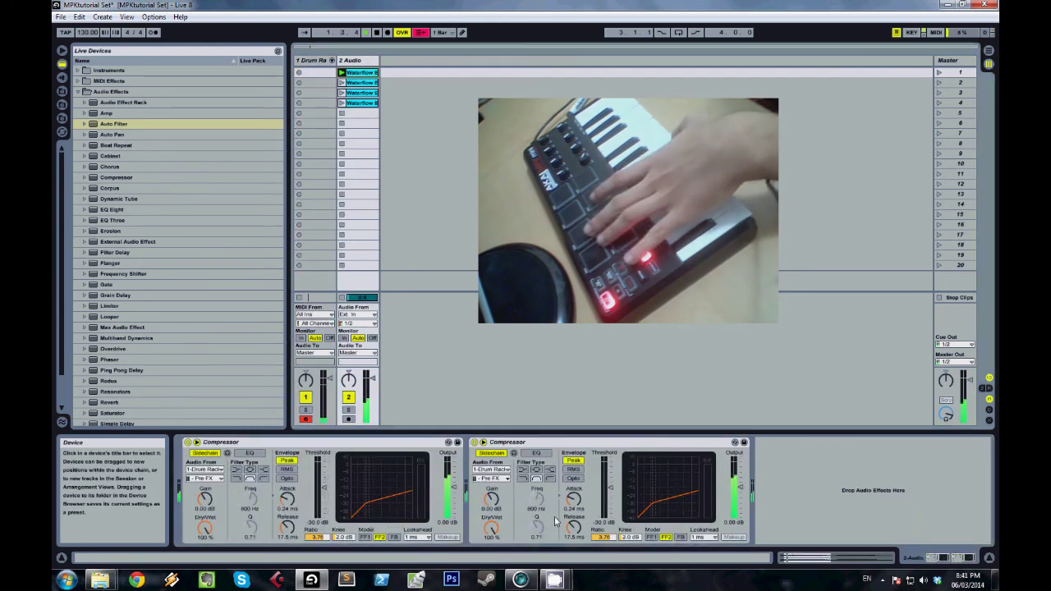